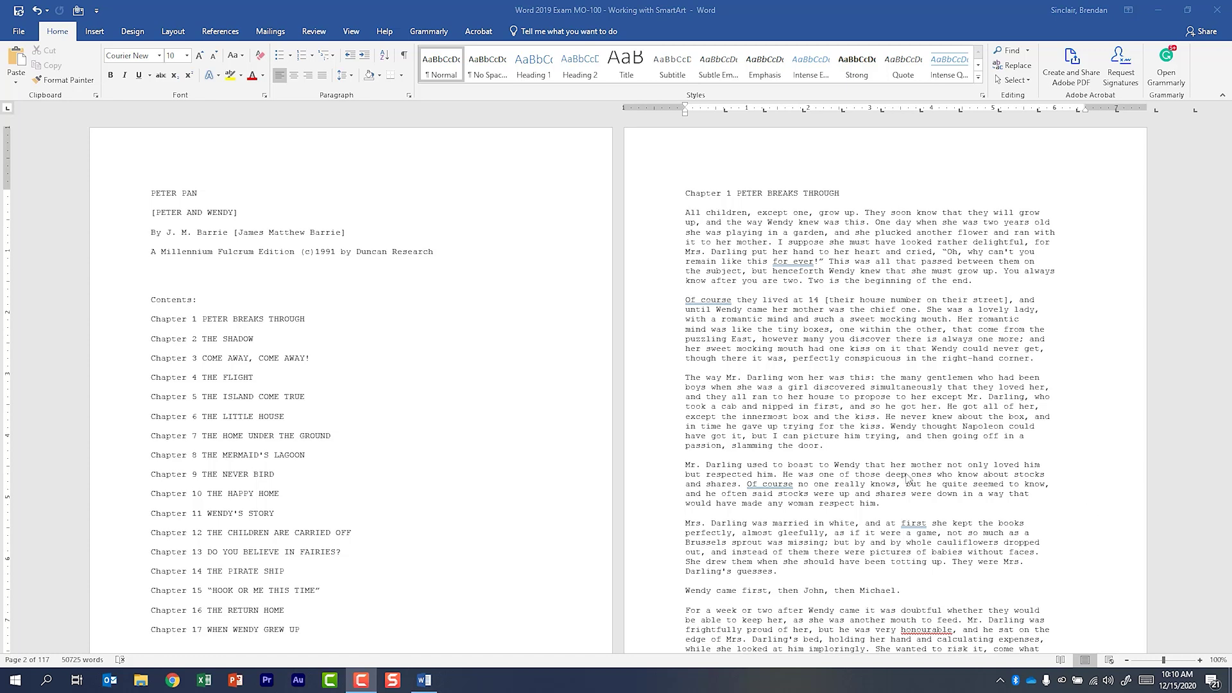
# Open the SmartArt gallery, filter it to List layouts and locate Basic Block List
pyautogui.click(95, 31)
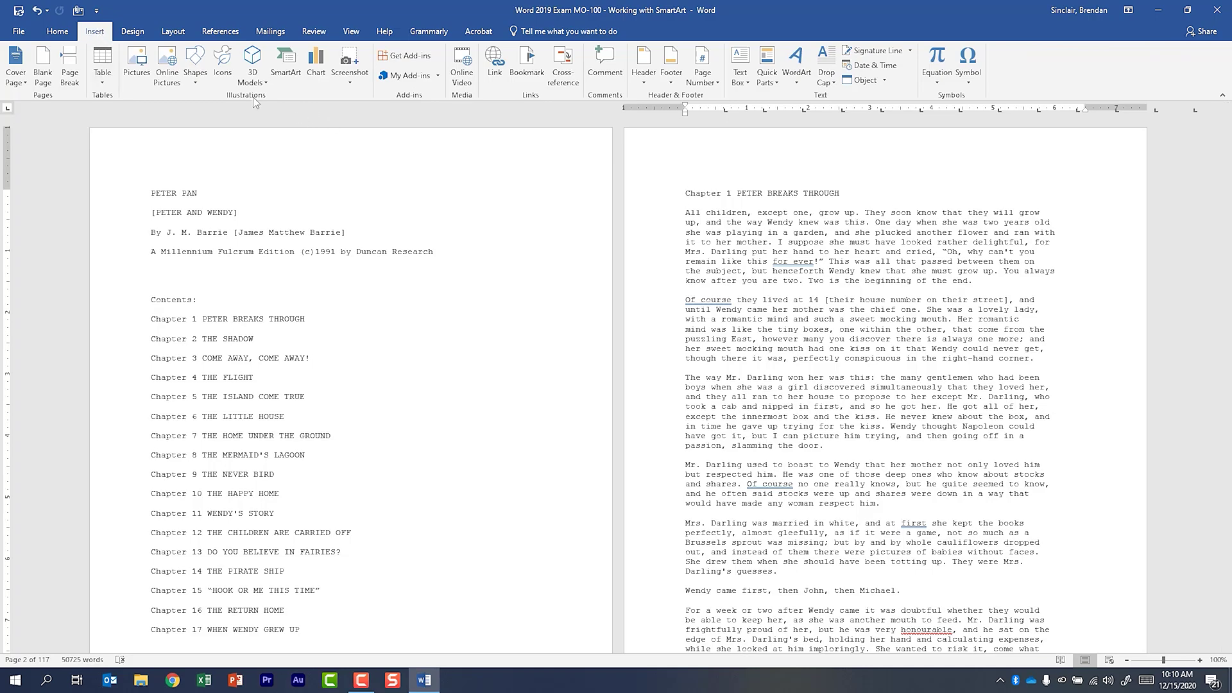
pyautogui.click(287, 77)
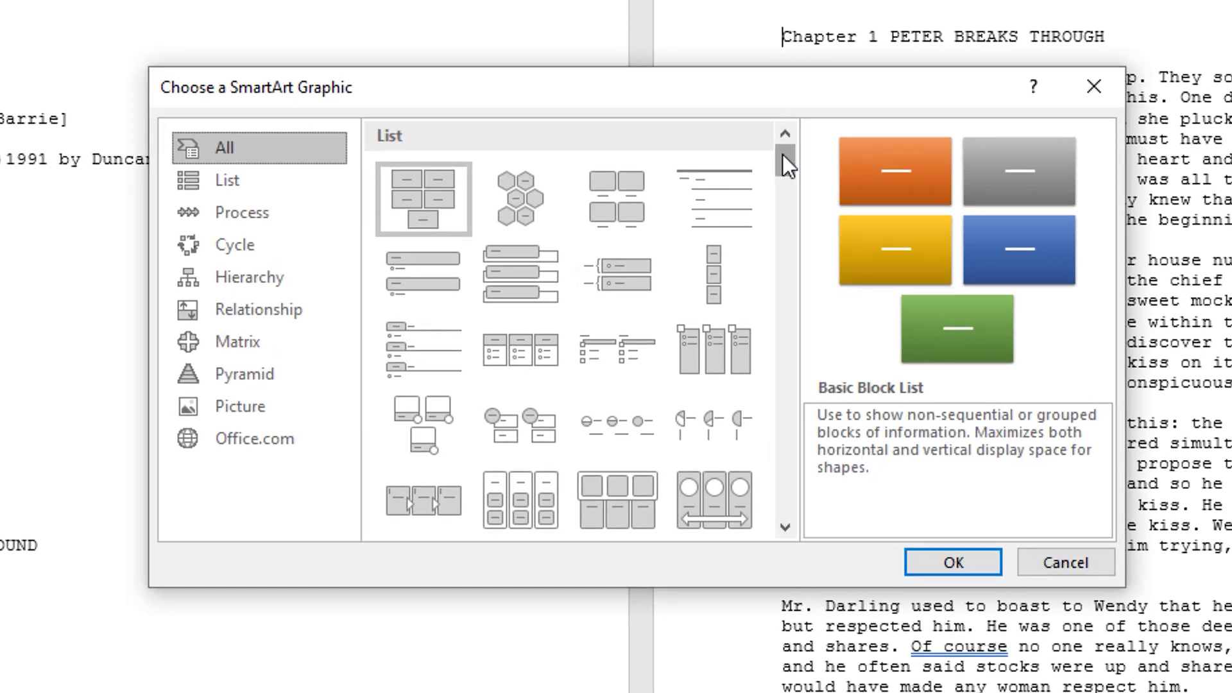
pyautogui.moveTo(783, 153)
pyautogui.mouseDown()
pyautogui.moveTo(772, 485)
pyautogui.moveTo(786, 166)
pyautogui.mouseUp()
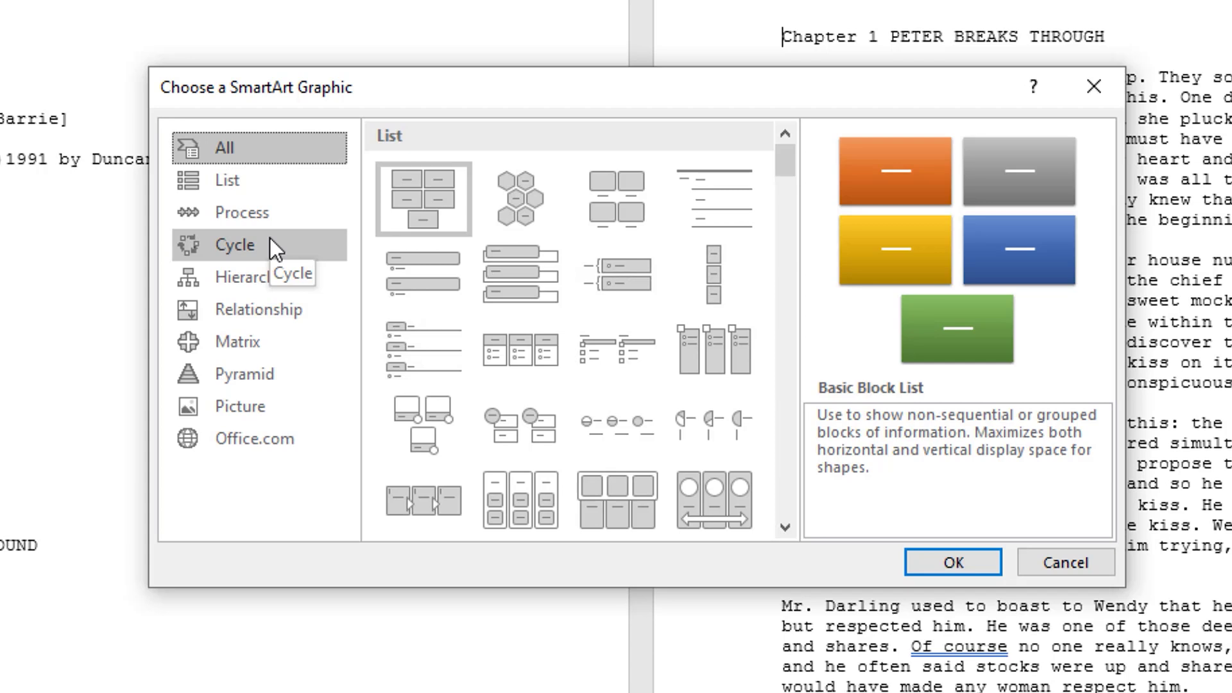
pyautogui.click(275, 178)
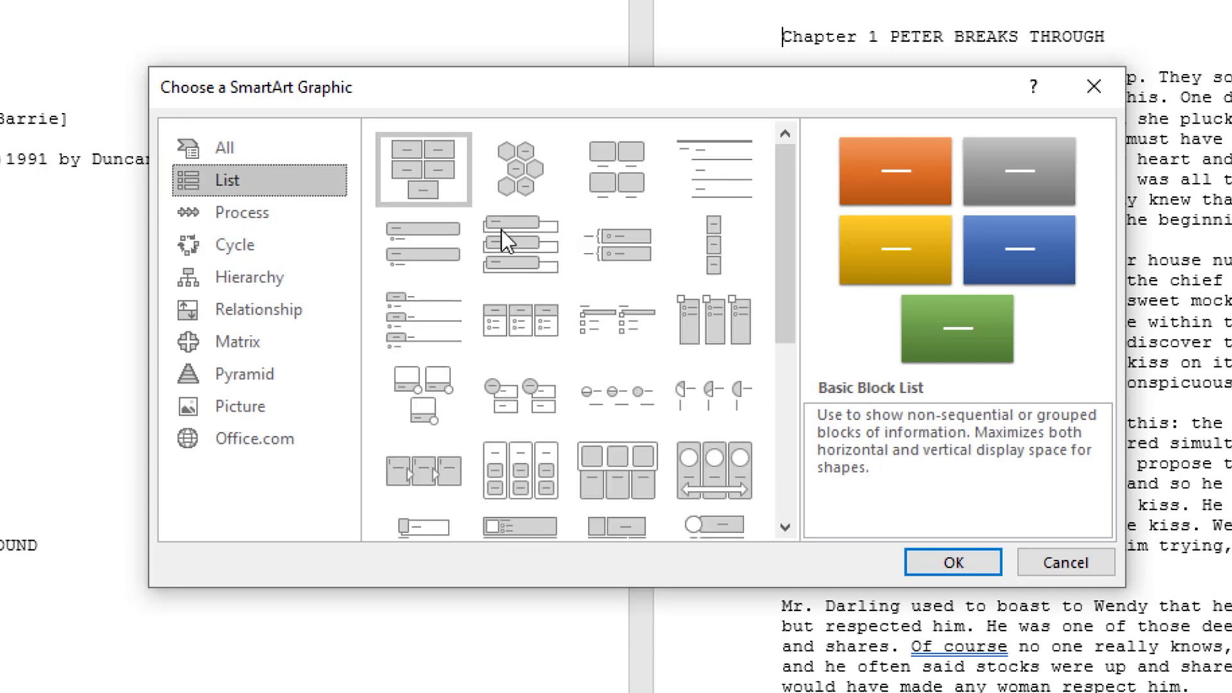
pyautogui.moveTo(787, 187)
pyautogui.mouseDown()
pyautogui.moveTo(788, 333)
pyautogui.moveTo(776, 171)
pyautogui.mouseUp()
# Insert the Basic Block List graphic, toggle its Text Pane off and on, and select the first bullet
pyautogui.click(950, 559)
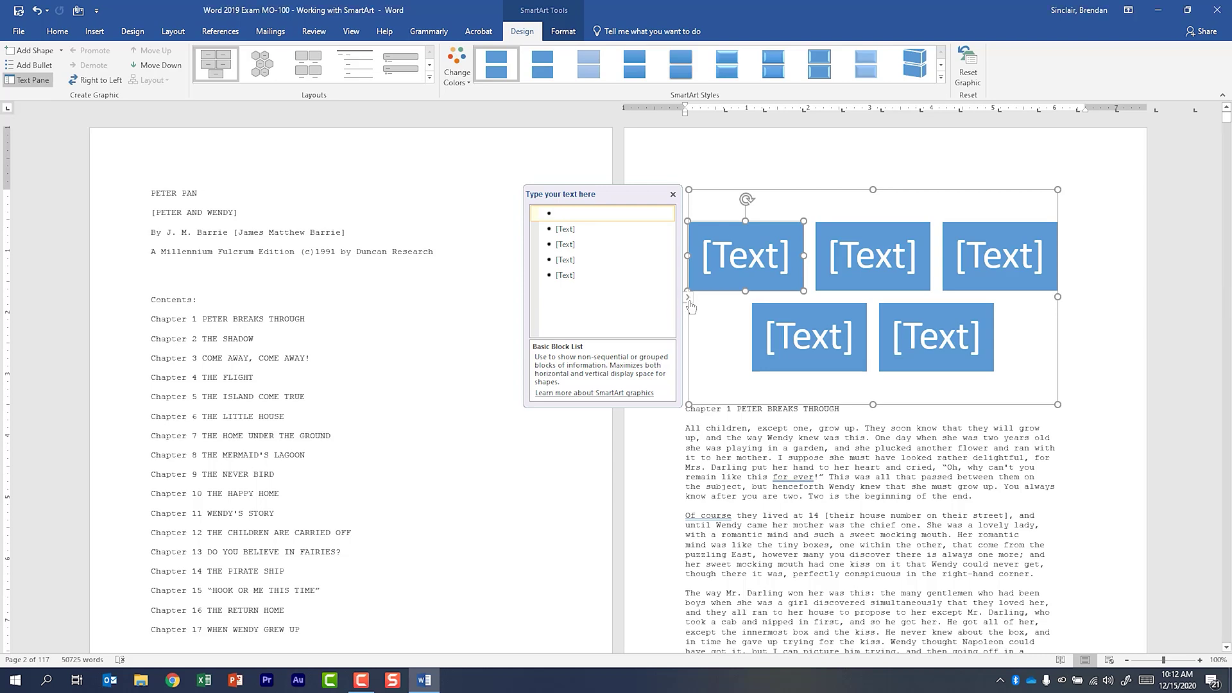
pyautogui.click(688, 297)
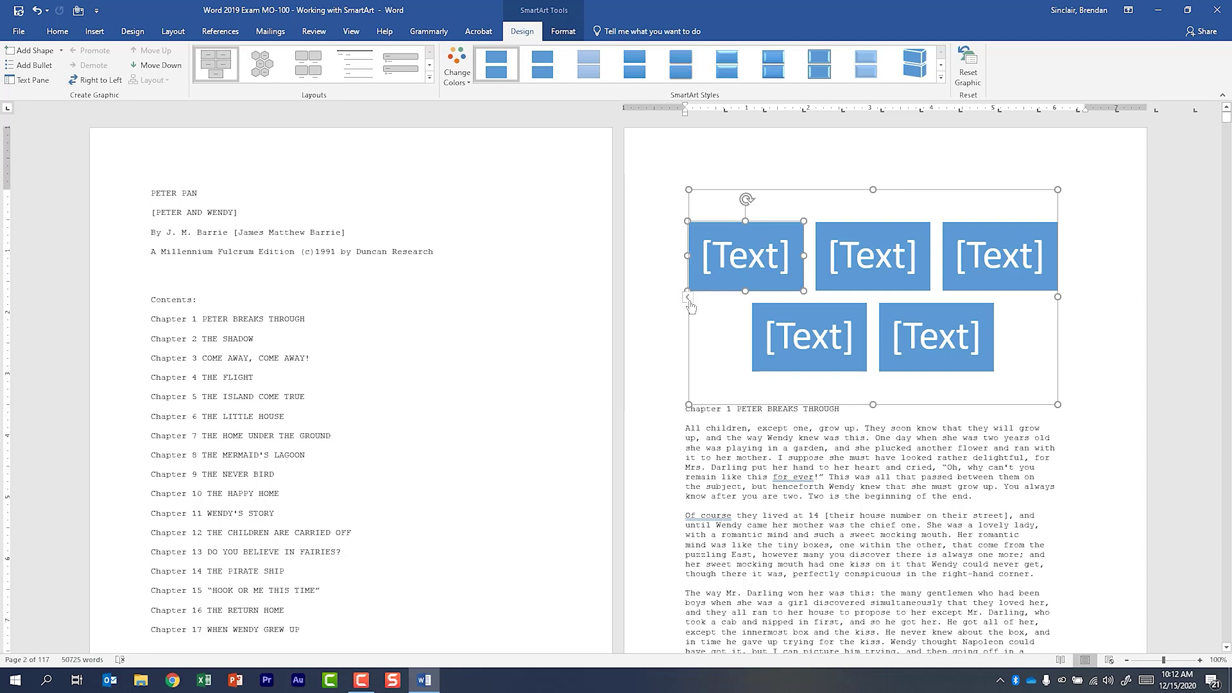
pyautogui.click(688, 298)
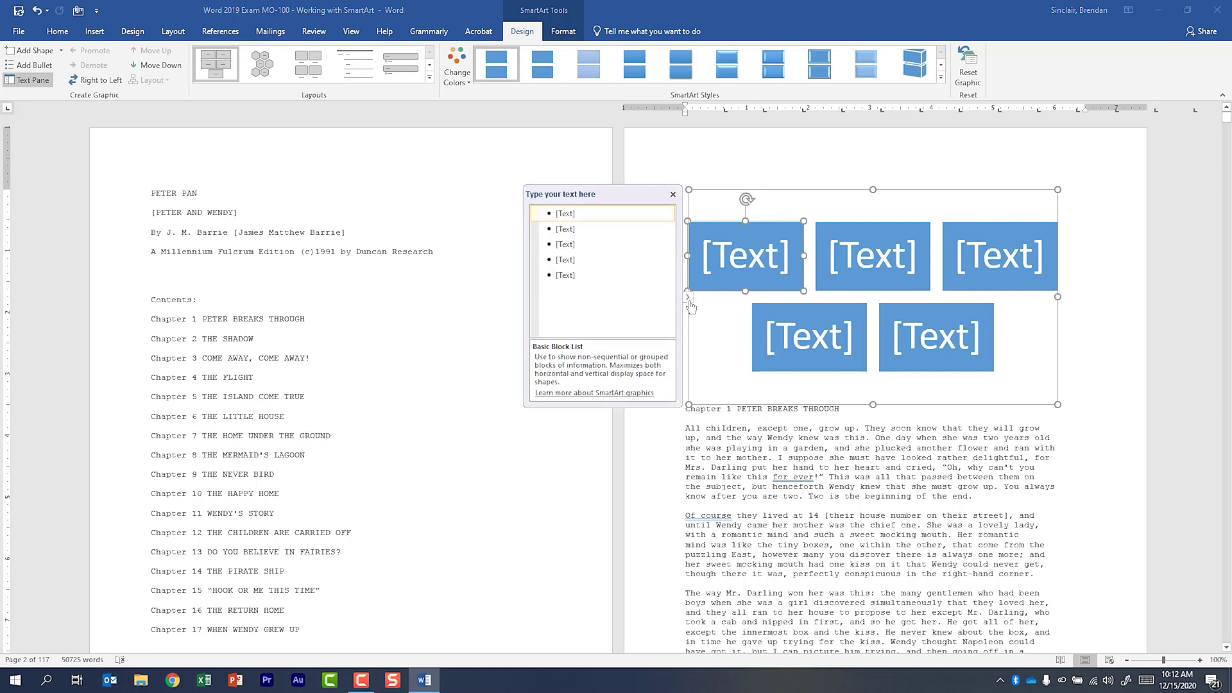
pyautogui.click(583, 217)
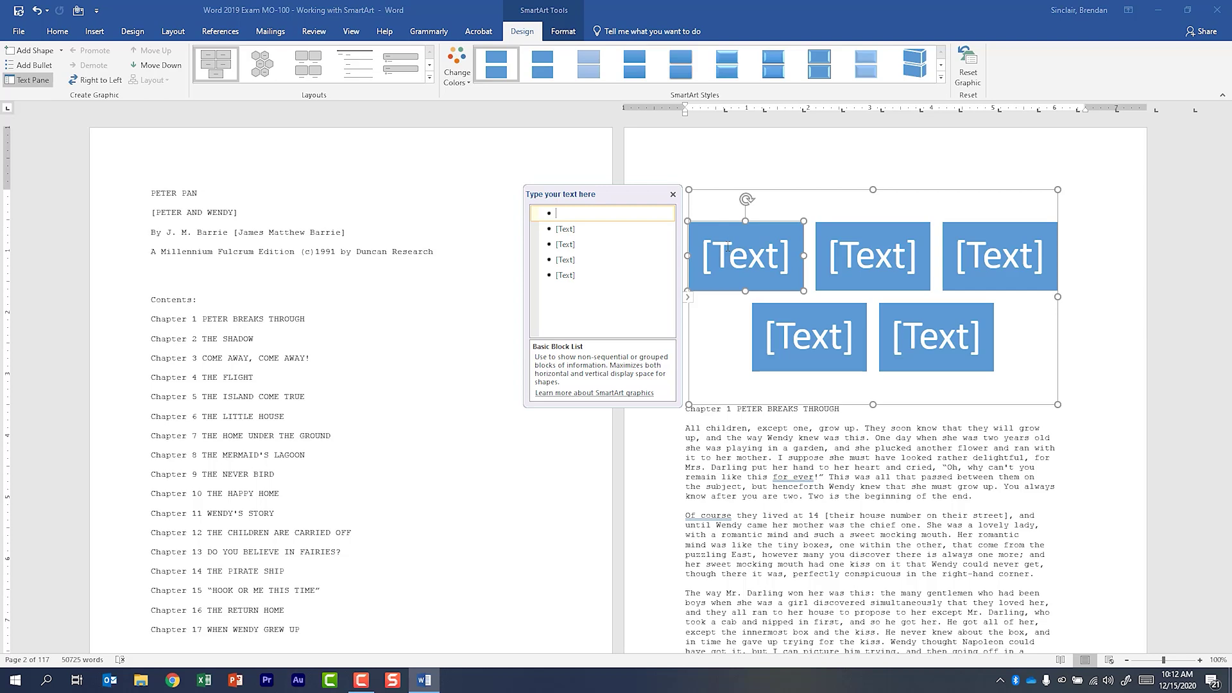
# Type Peter Pan, Wendy Darling, Tinker Bell and Captain Hook into the first four blocks
pyautogui.write('Peter Pan')
pyautogui.press('Down')
pyautogui.write('Wendy Darling')
pyautogui.press('Down')
pyautogui.write('Tinker Bell')
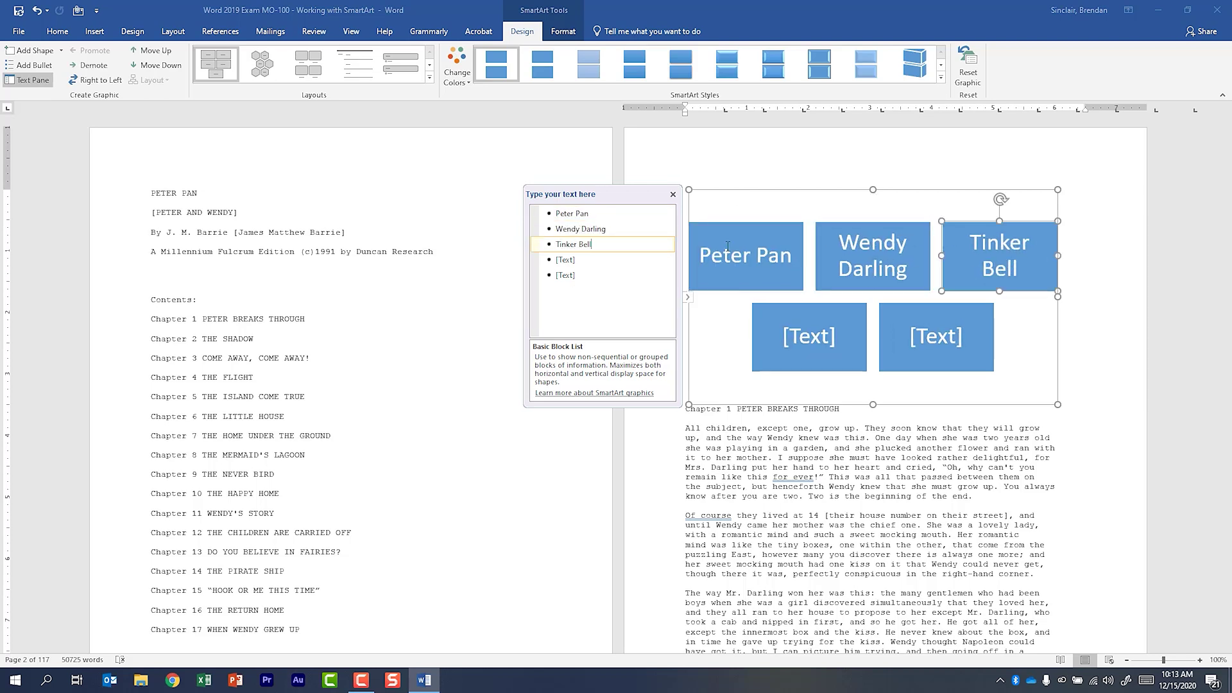
pyautogui.press('Down')
pyautogui.write('Captain Hook')
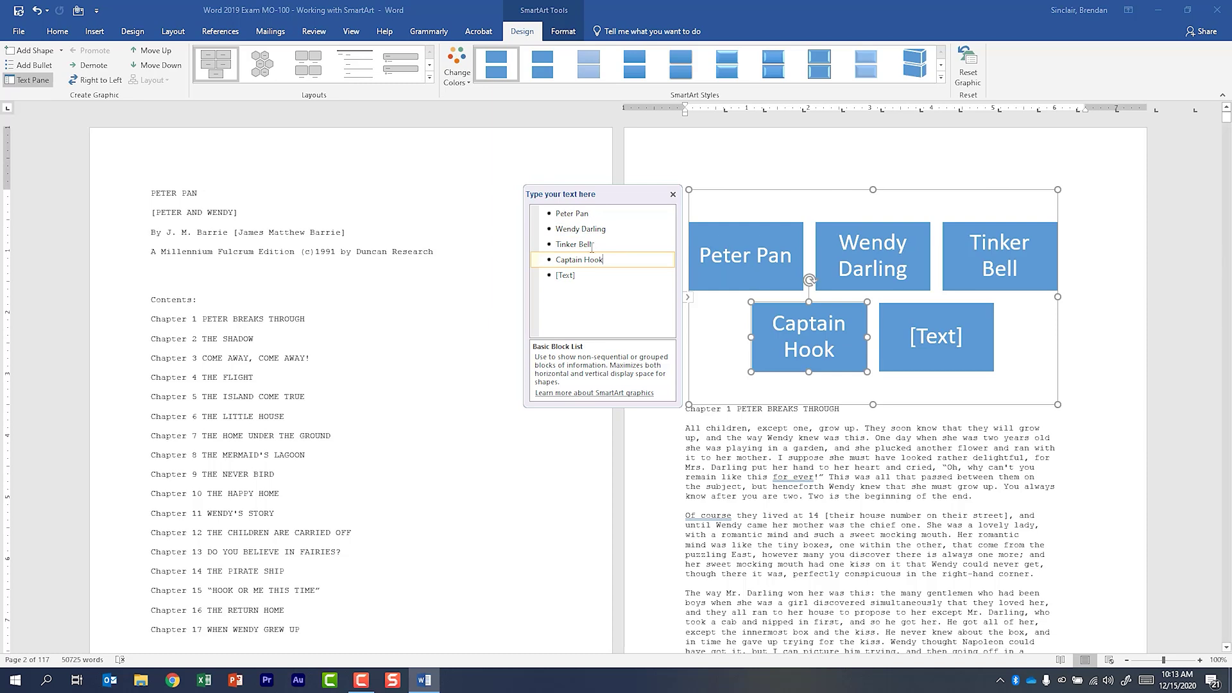
# Delete the unused fifth bullet, then add a new empty entry after Captain Hook
pyautogui.click(569, 277)
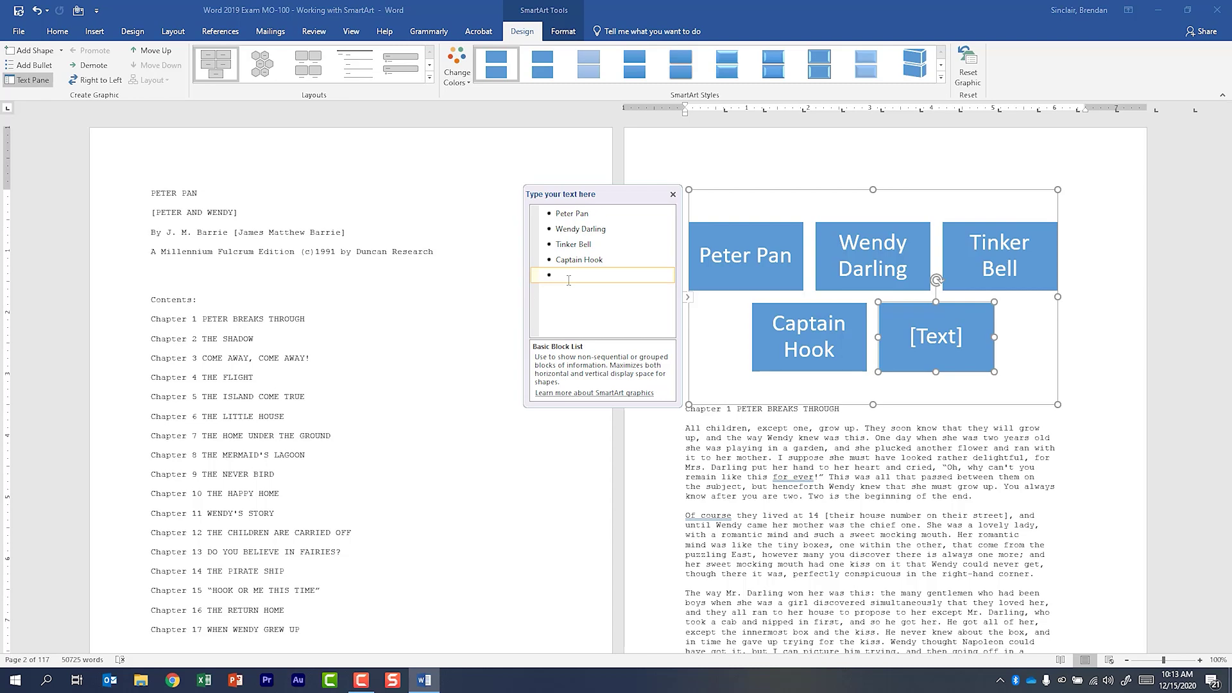
pyautogui.press('BackSpace')
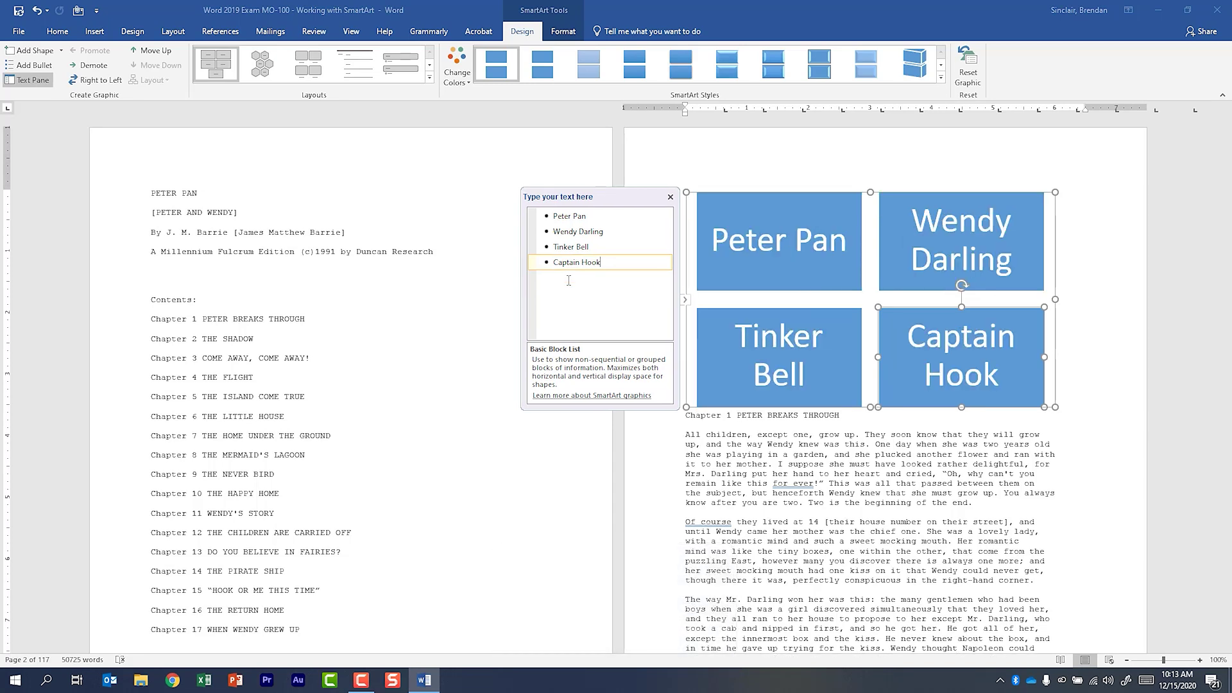
pyautogui.press('Return')
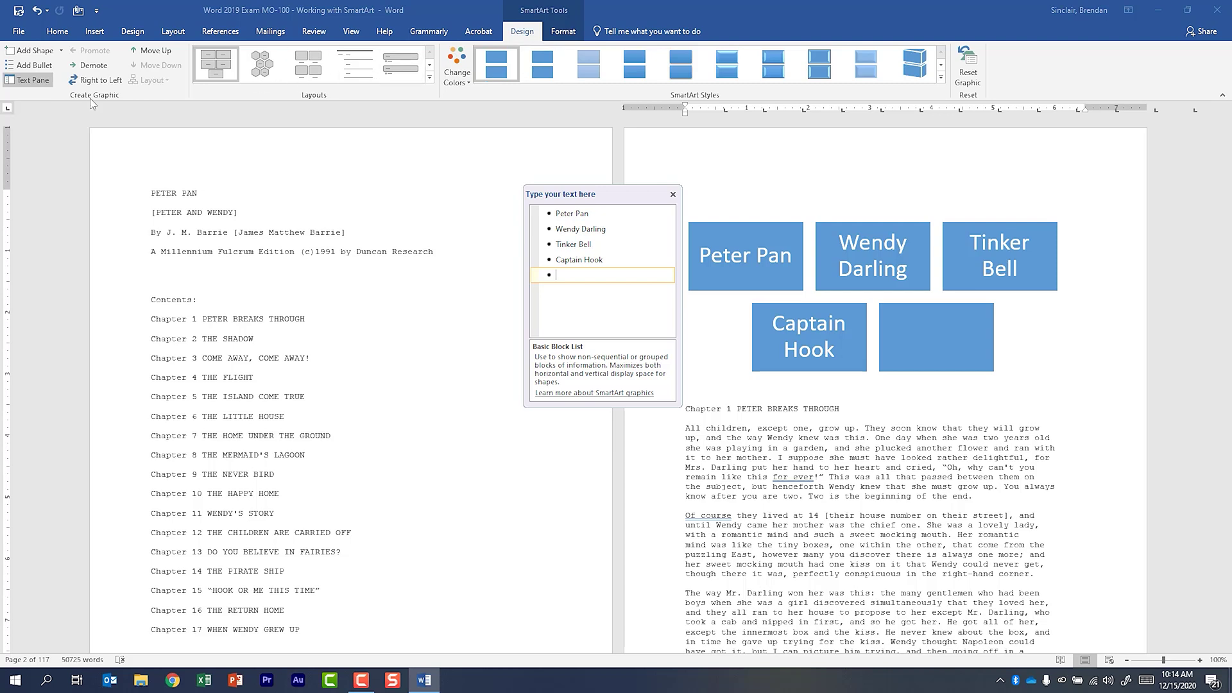
# Add a sub-entry and promote it to a sixth empty block
pyautogui.click(41, 72)
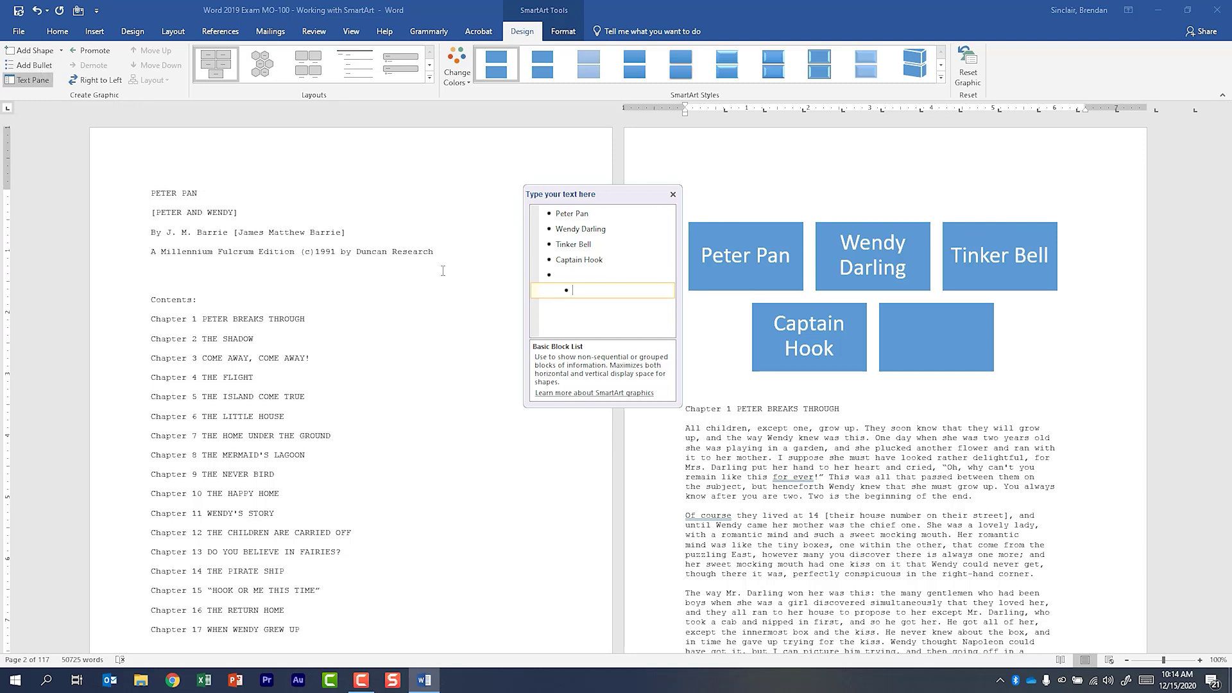
pyautogui.click(94, 50)
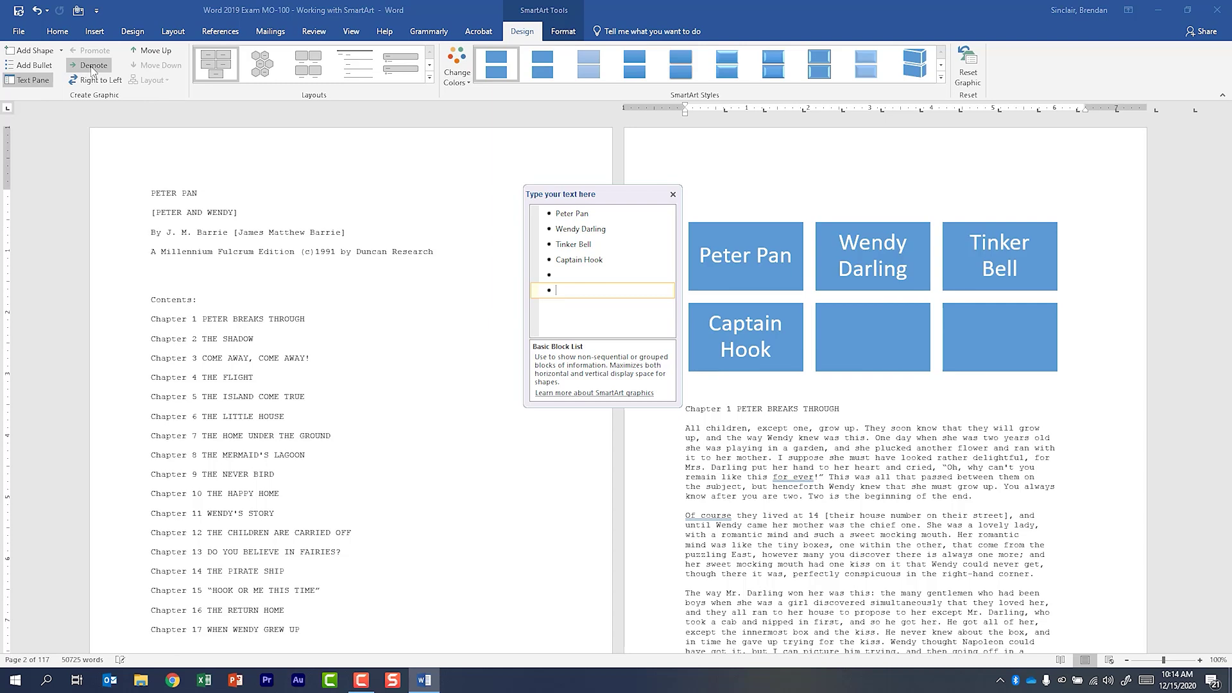
pyautogui.click(94, 64)
pyautogui.click(95, 50)
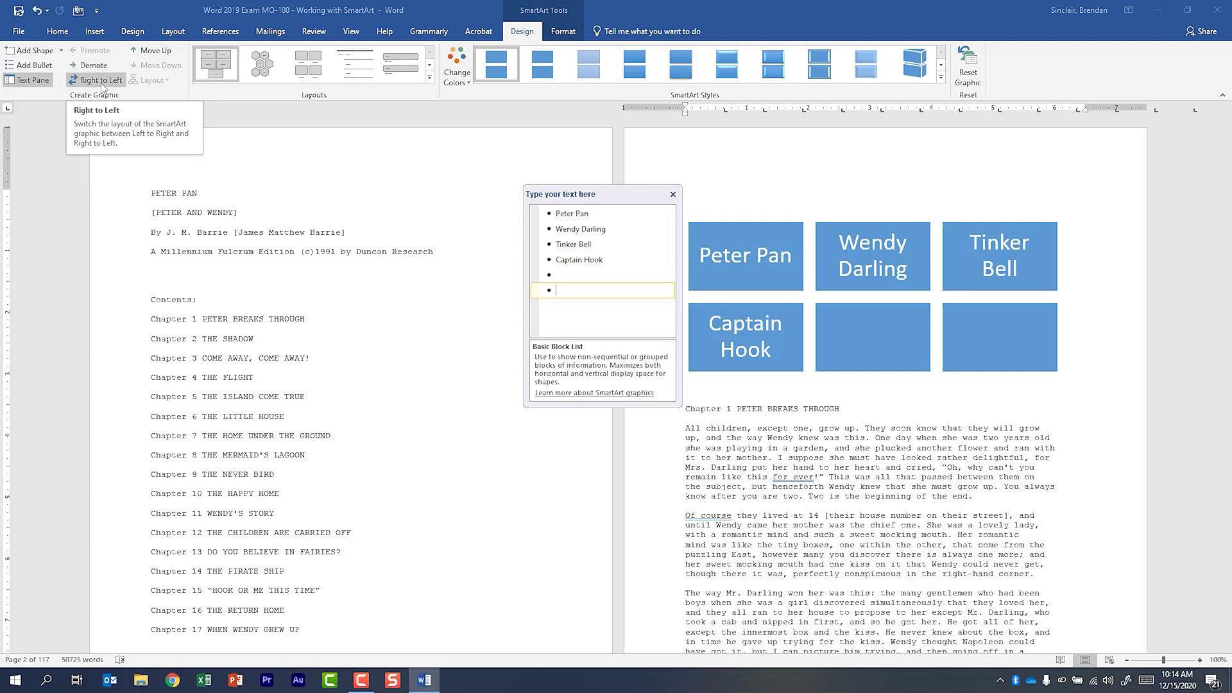
# Flip the block order right to left and back, then select the Captain Hook entry
pyautogui.click(100, 80)
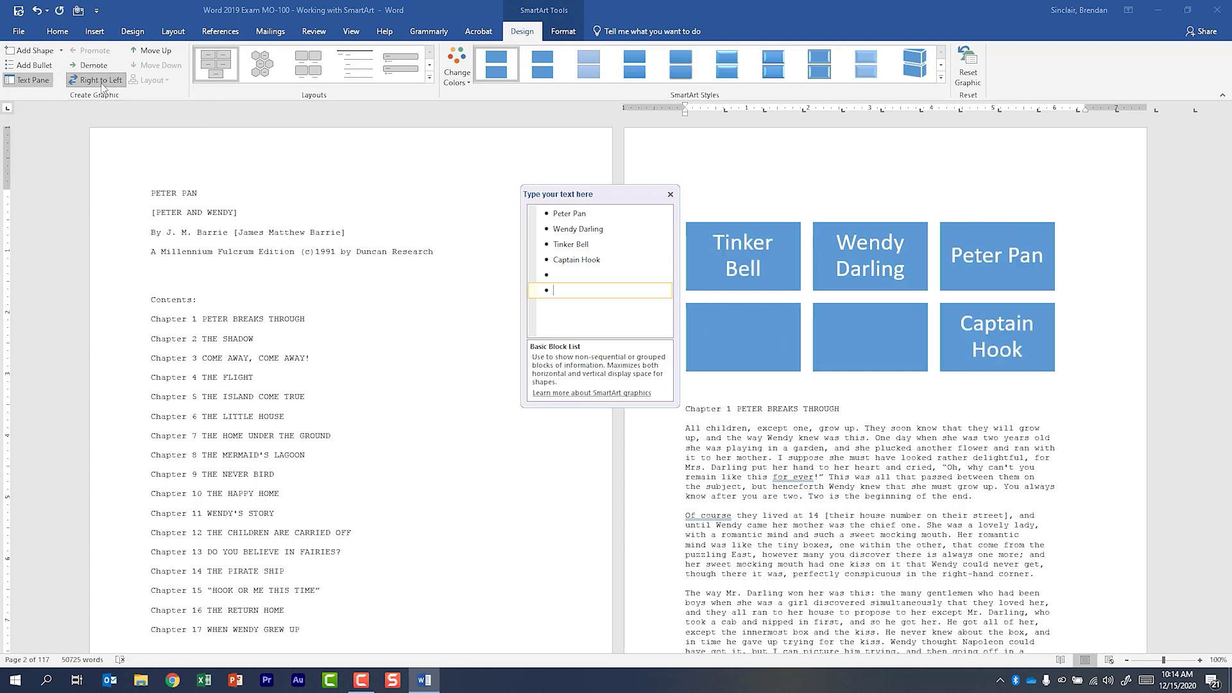
pyautogui.click(100, 80)
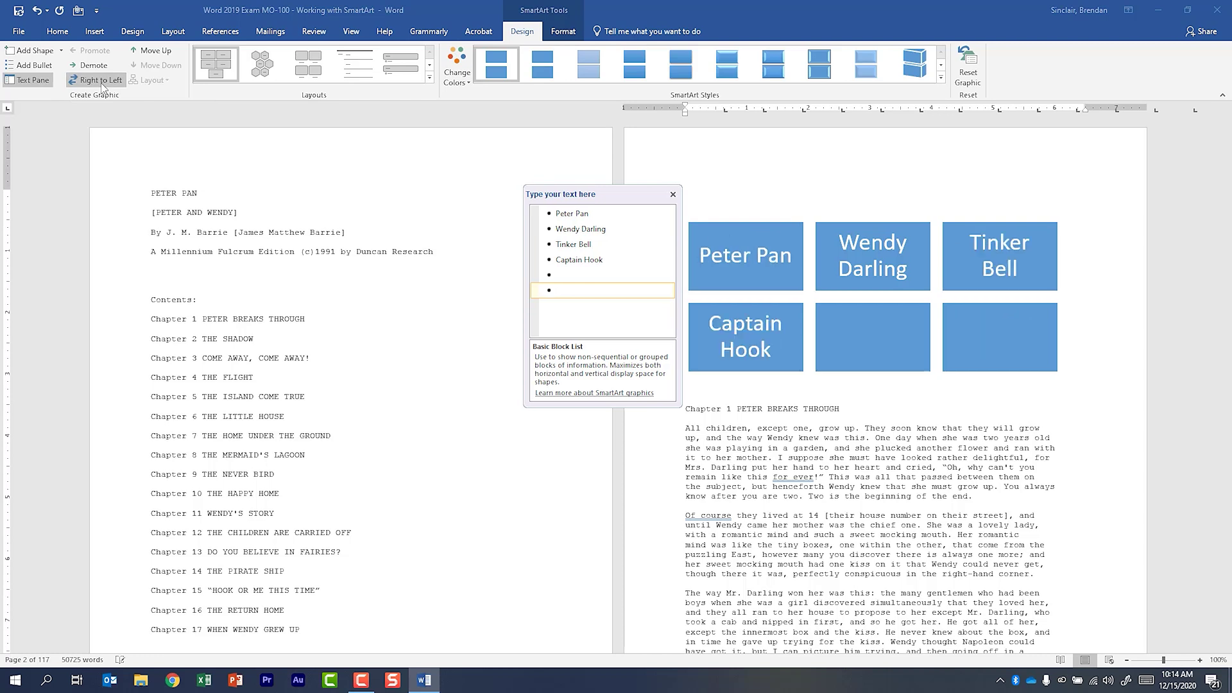
pyautogui.click(619, 260)
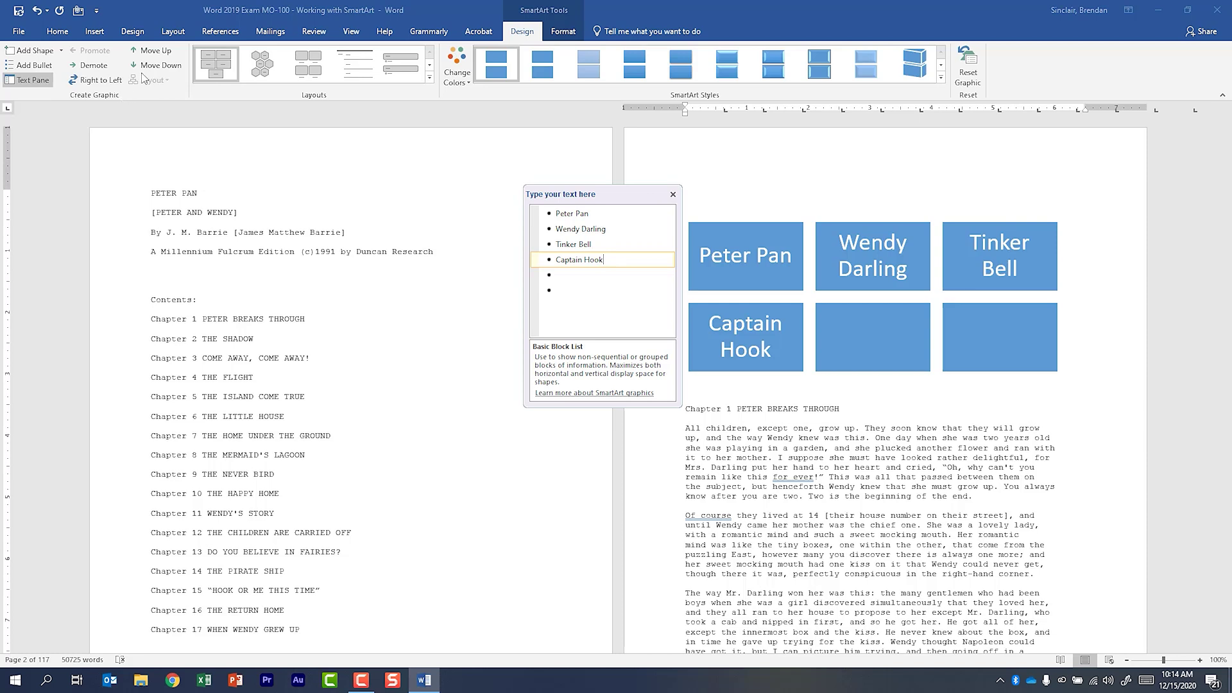
pyautogui.click(153, 51)
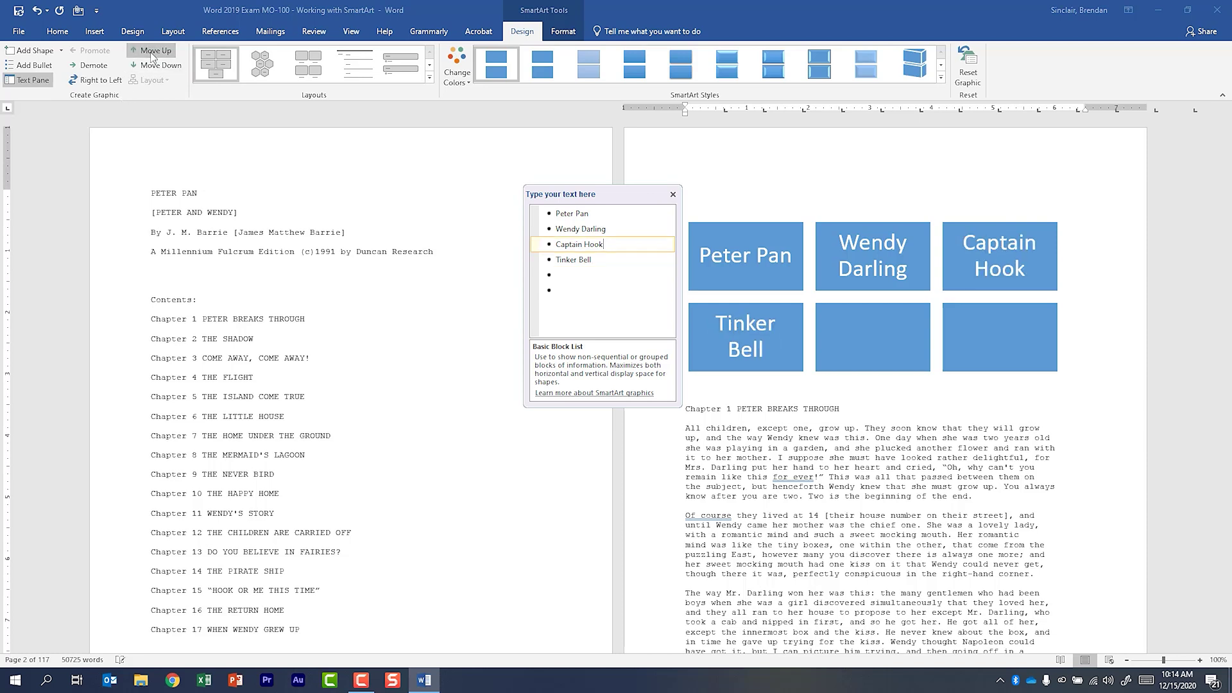
pyautogui.click(151, 56)
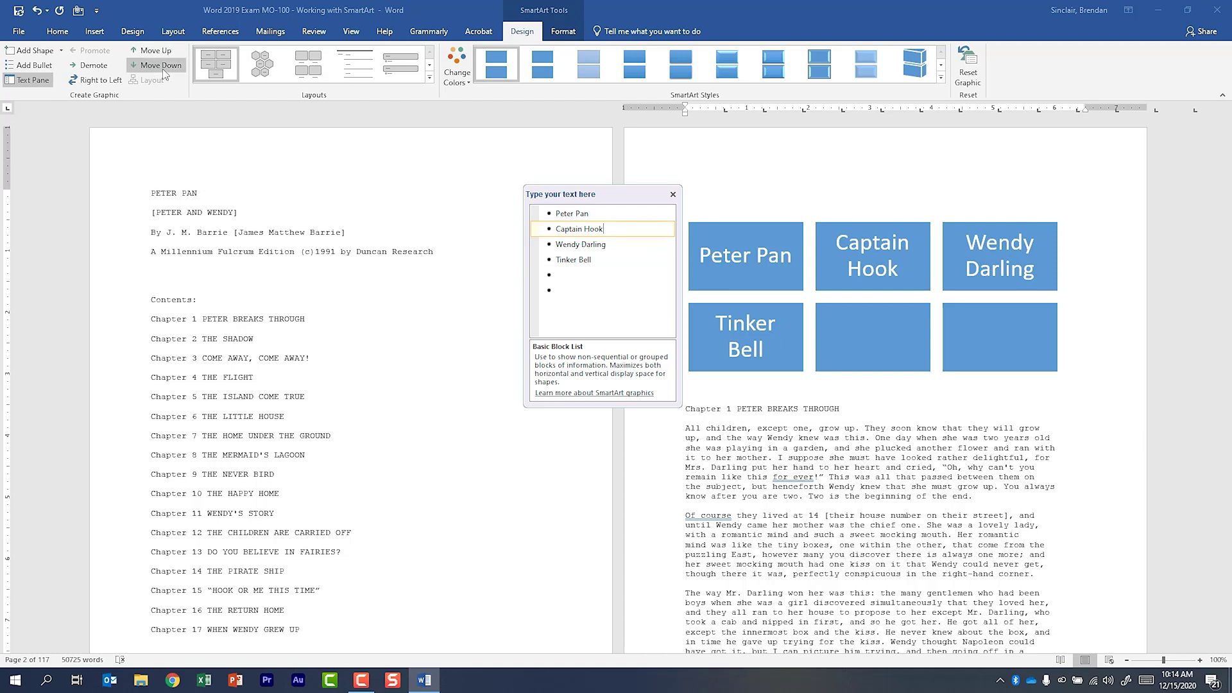
pyautogui.click(587, 290)
pyautogui.press('BackSpace')
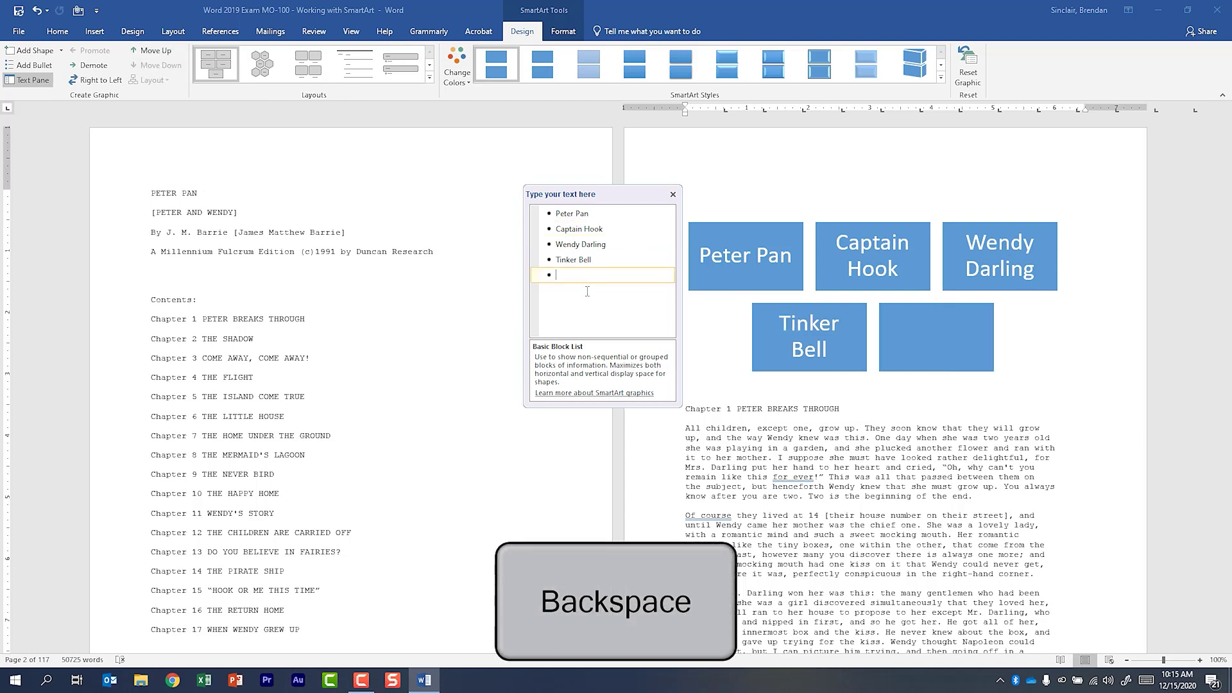
pyautogui.press('BackSpace')
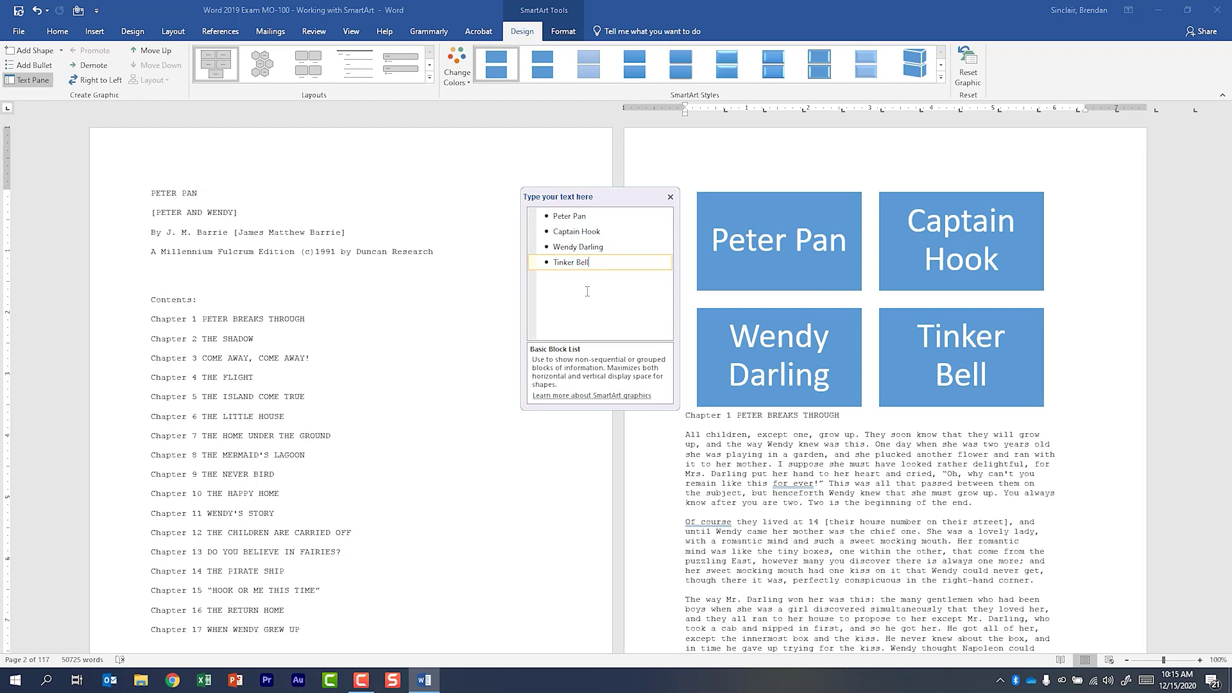
pyautogui.click(800, 283)
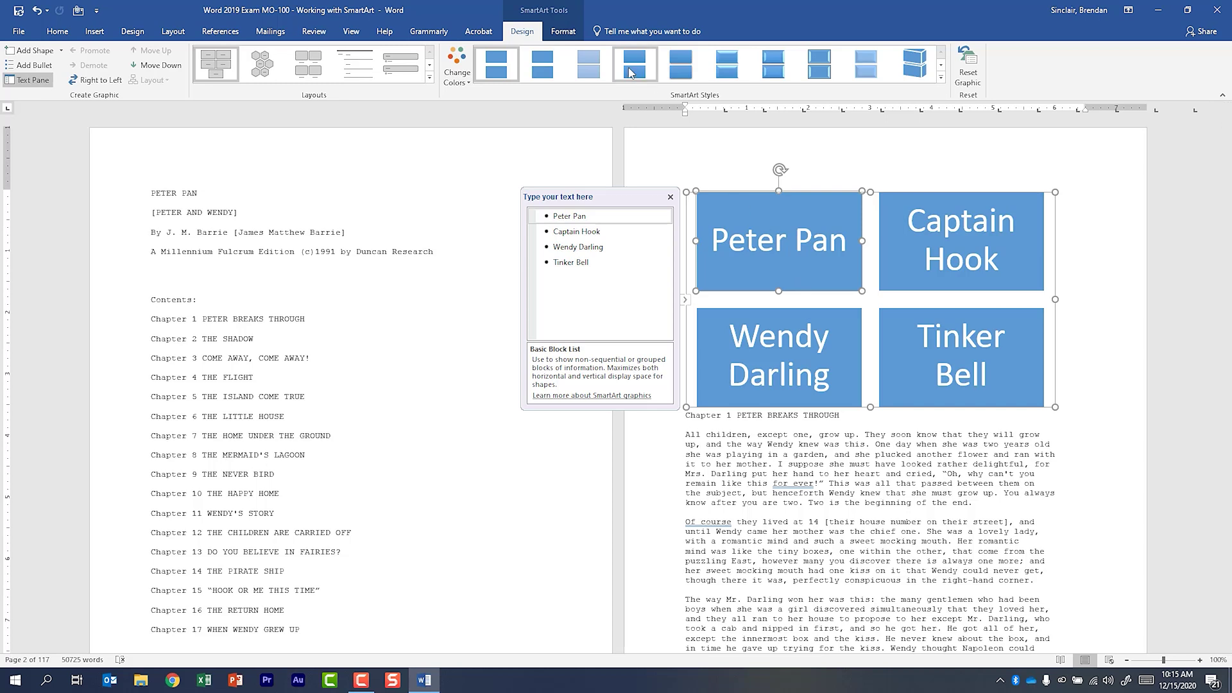
# Set the Peter Pan block's height to 3" on the Format tab, then undo the resize
pyautogui.click(581, 36)
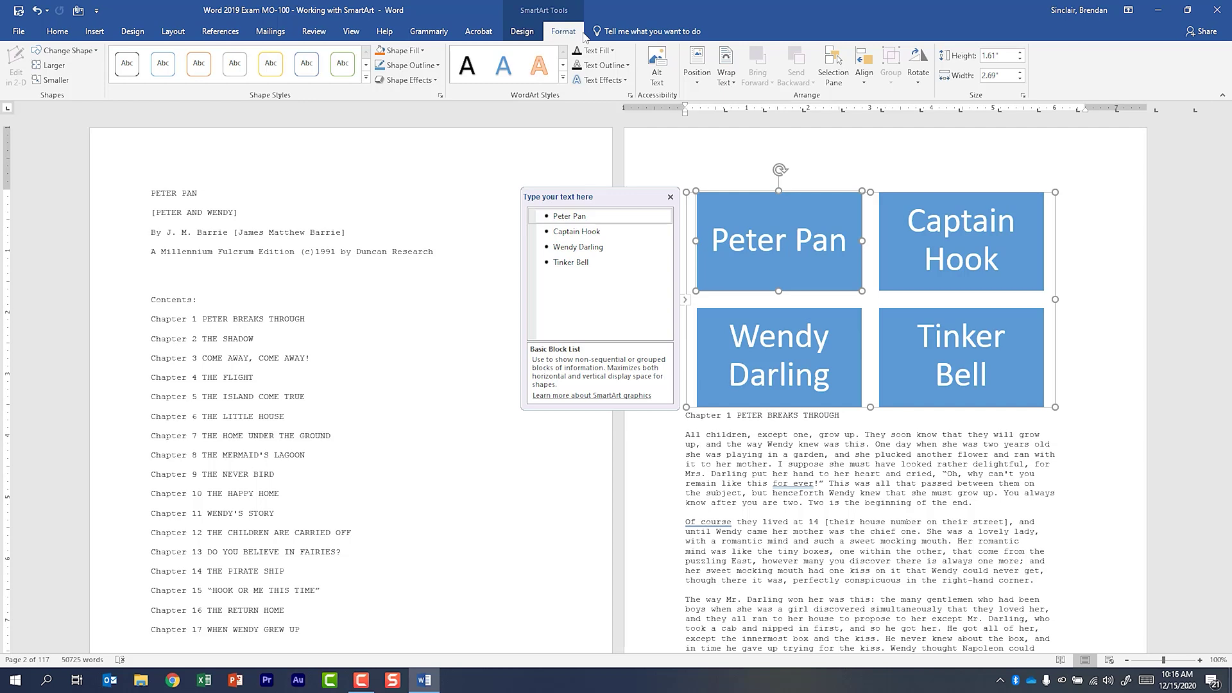
pyautogui.click(1006, 56)
pyautogui.write('3"')
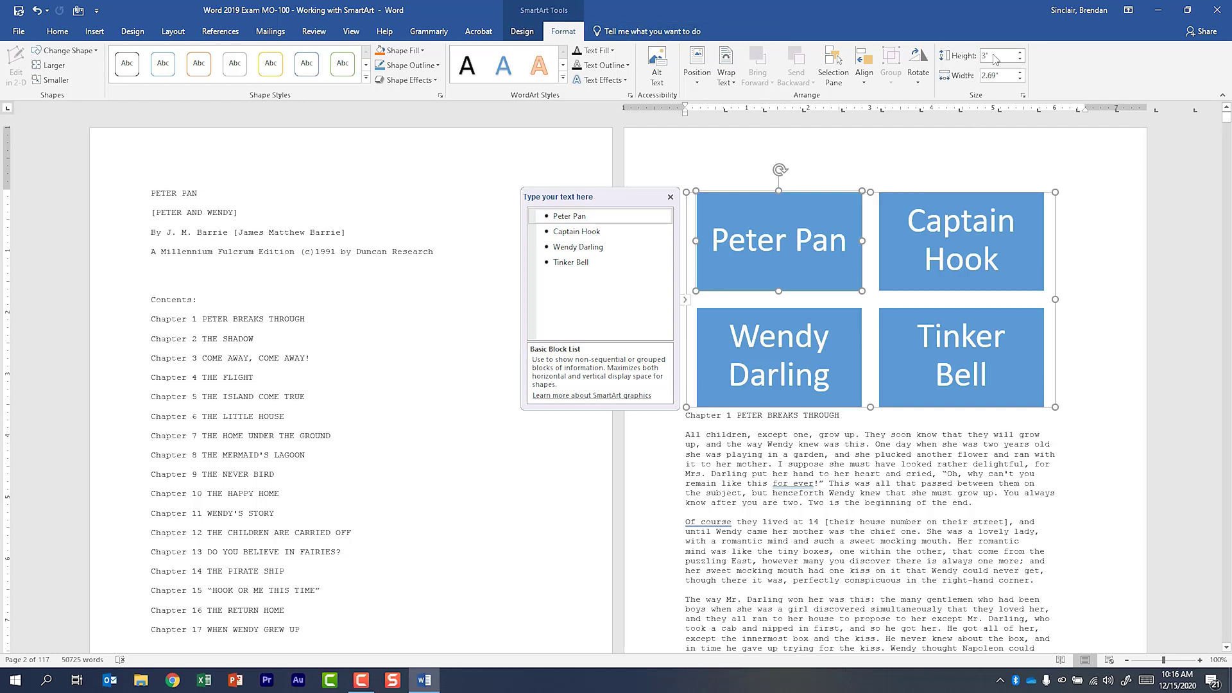
pyautogui.press('Return')
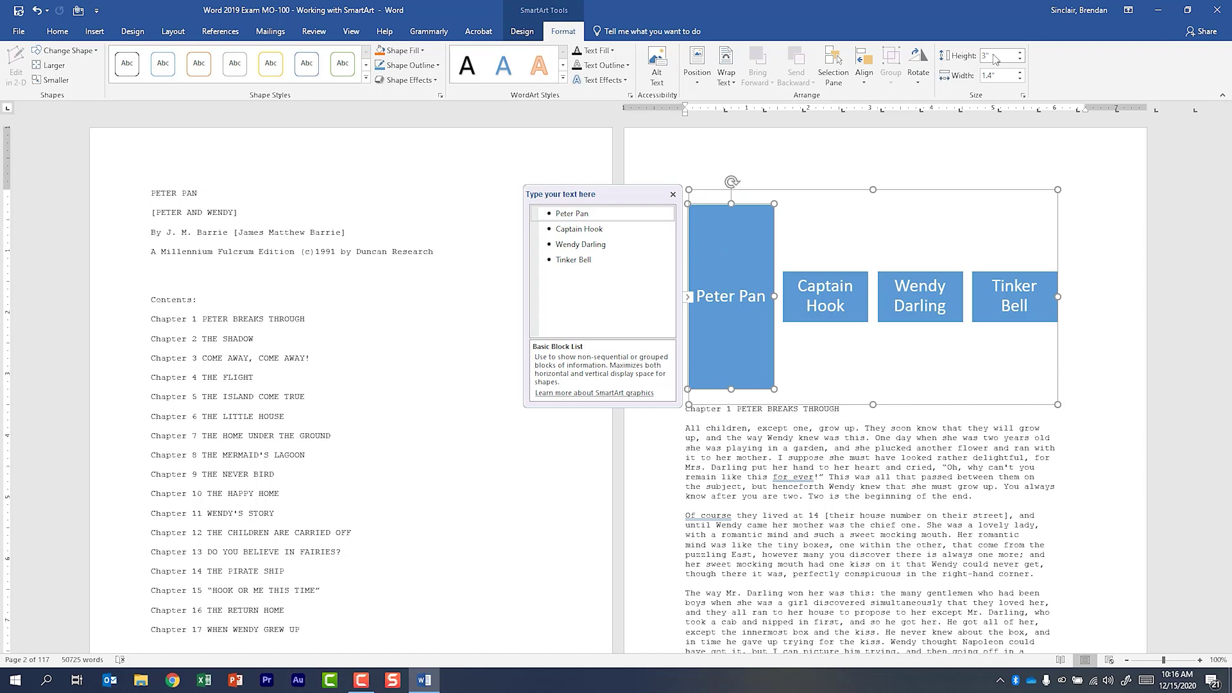
pyautogui.hotkey('ctrl', 'z')
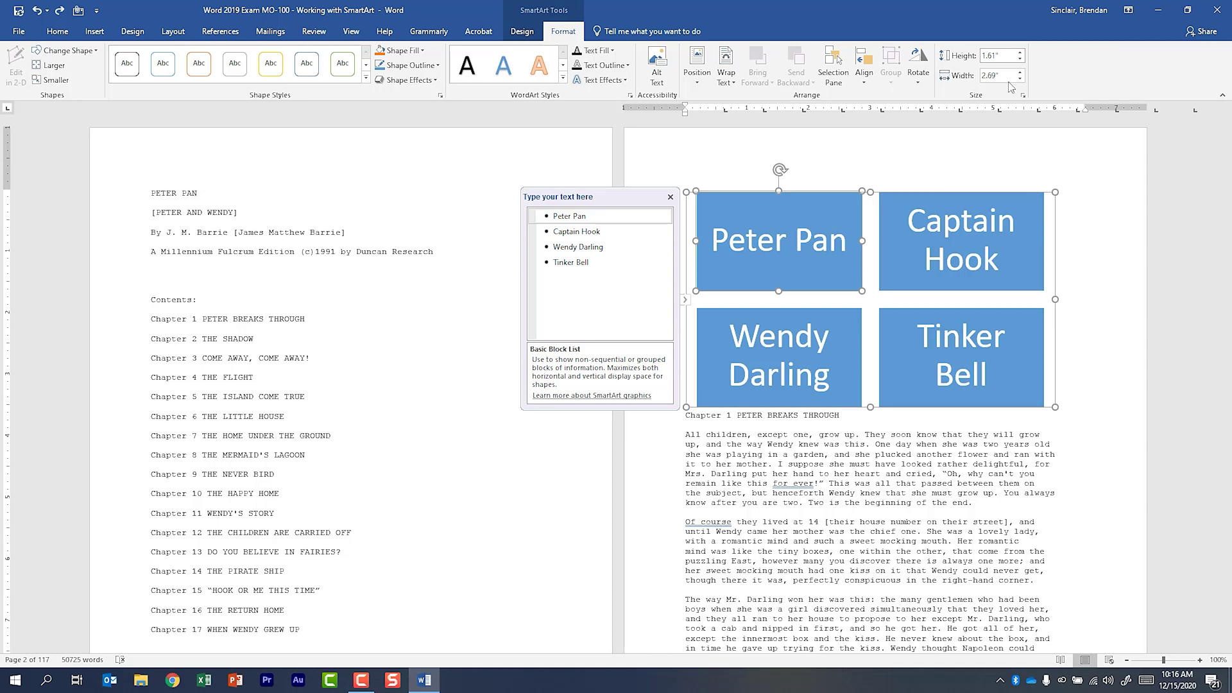
pyautogui.click(871, 308)
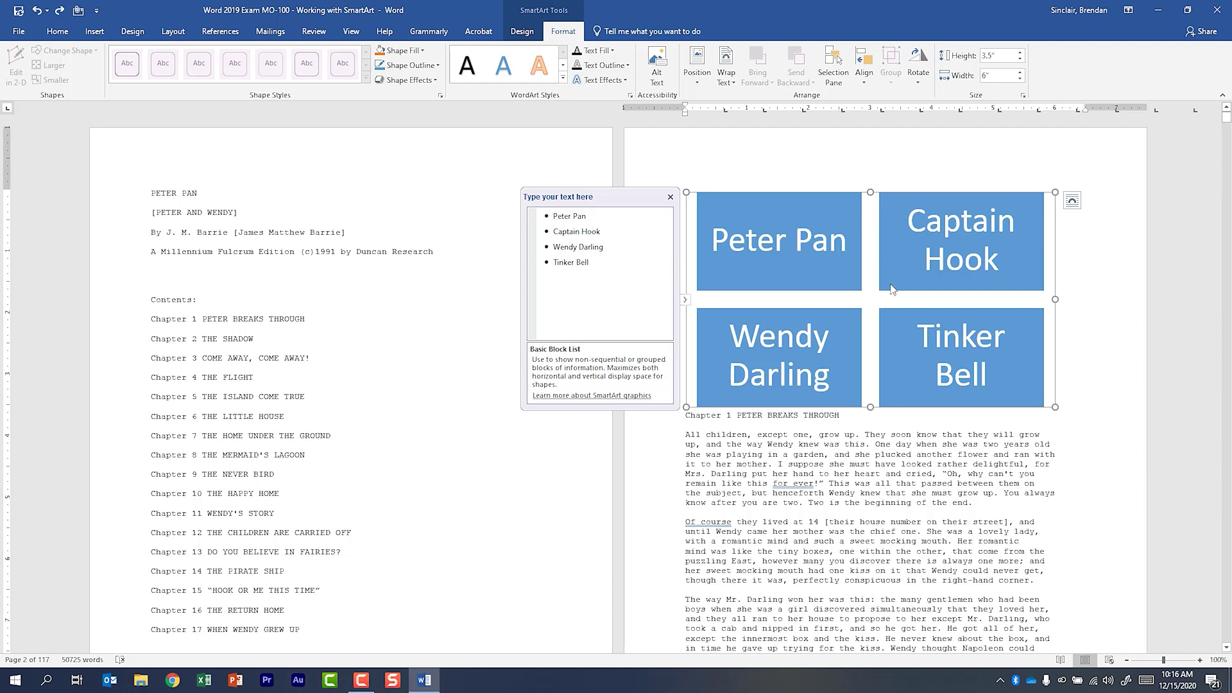
pyautogui.click(1006, 77)
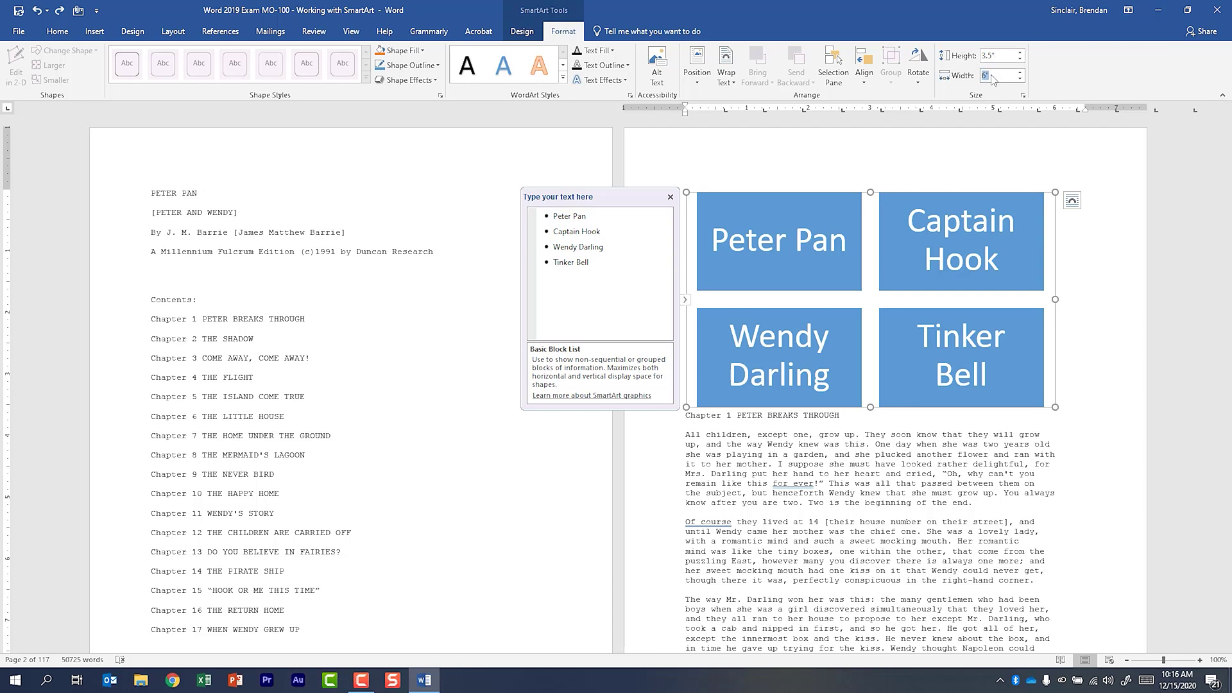
pyautogui.write('8')
pyautogui.press('Return')
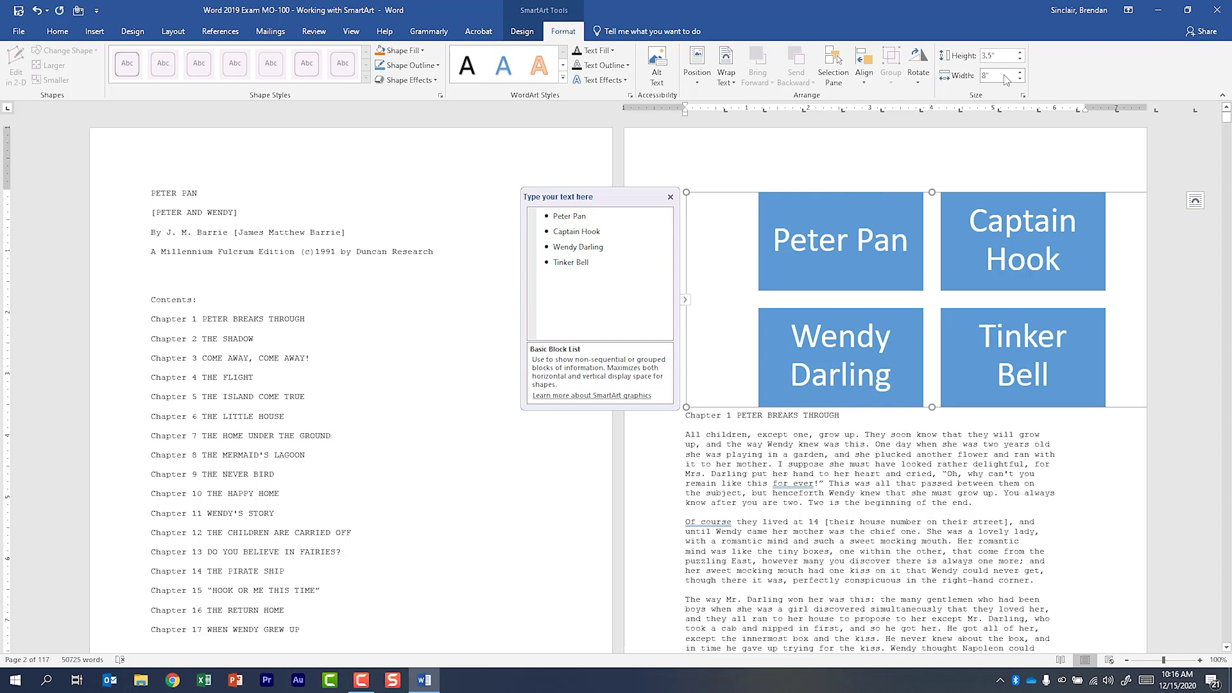
pyautogui.hotkey('ctrl', 'z')
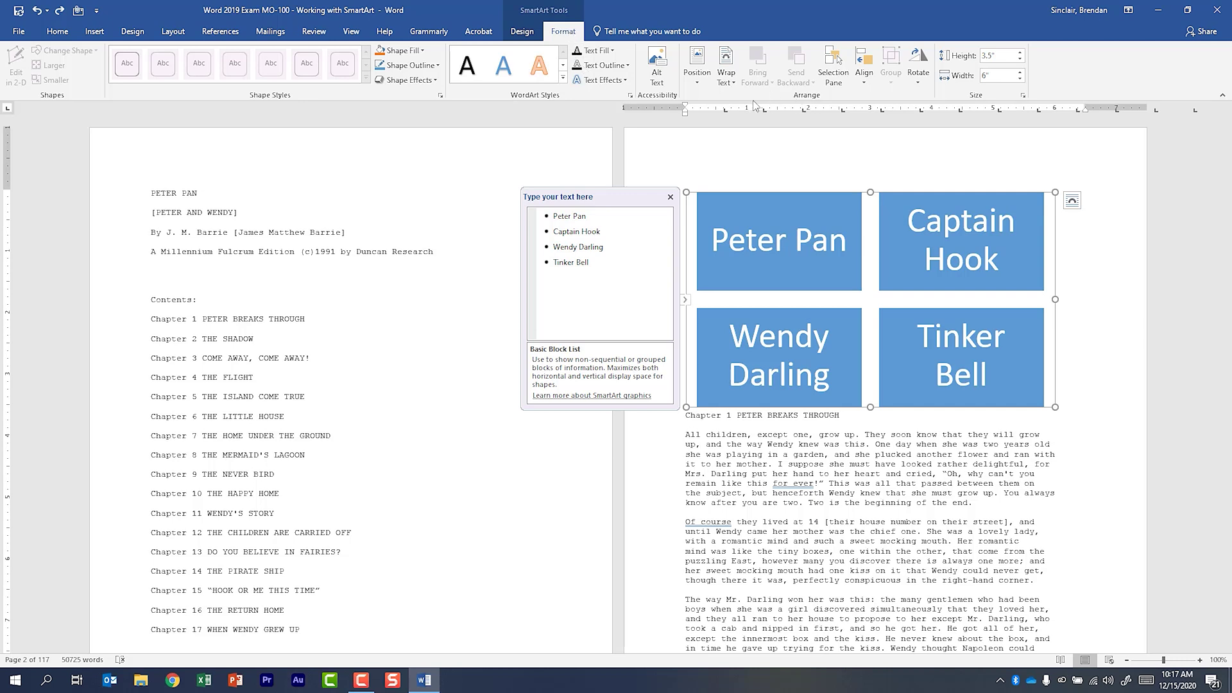
# Wrap the SmartArt Top and Bottom and drag it down into the Chapter 1 text
pyautogui.click(696, 84)
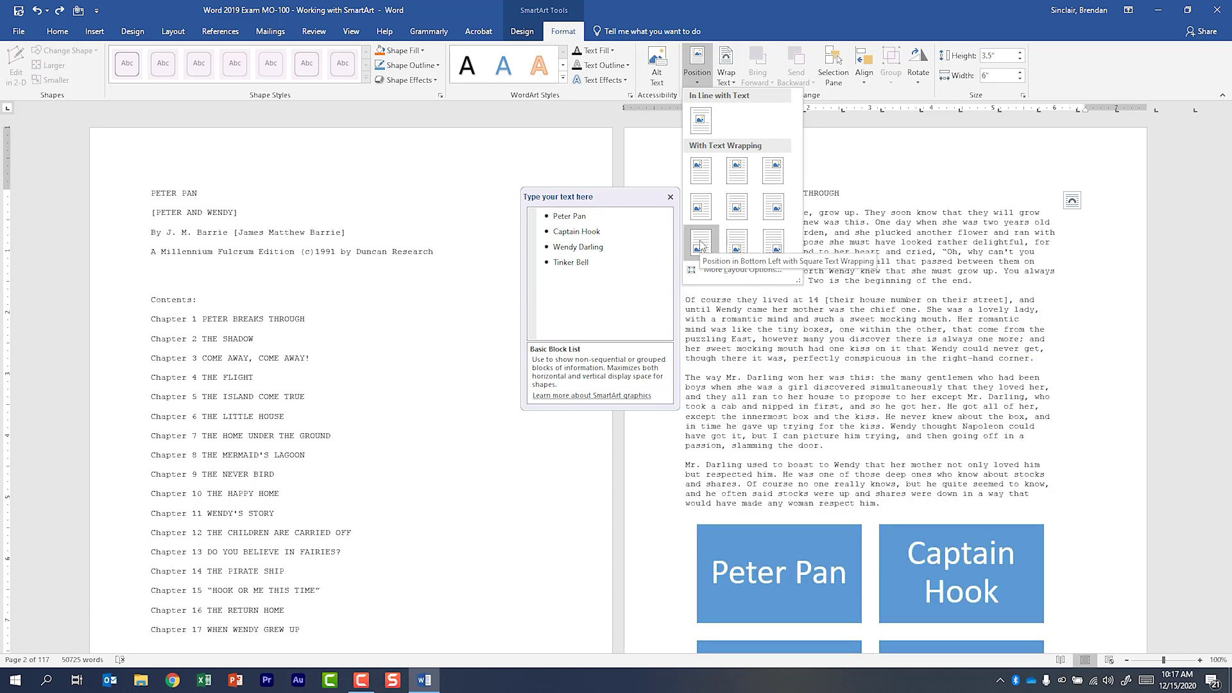
pyautogui.click(731, 82)
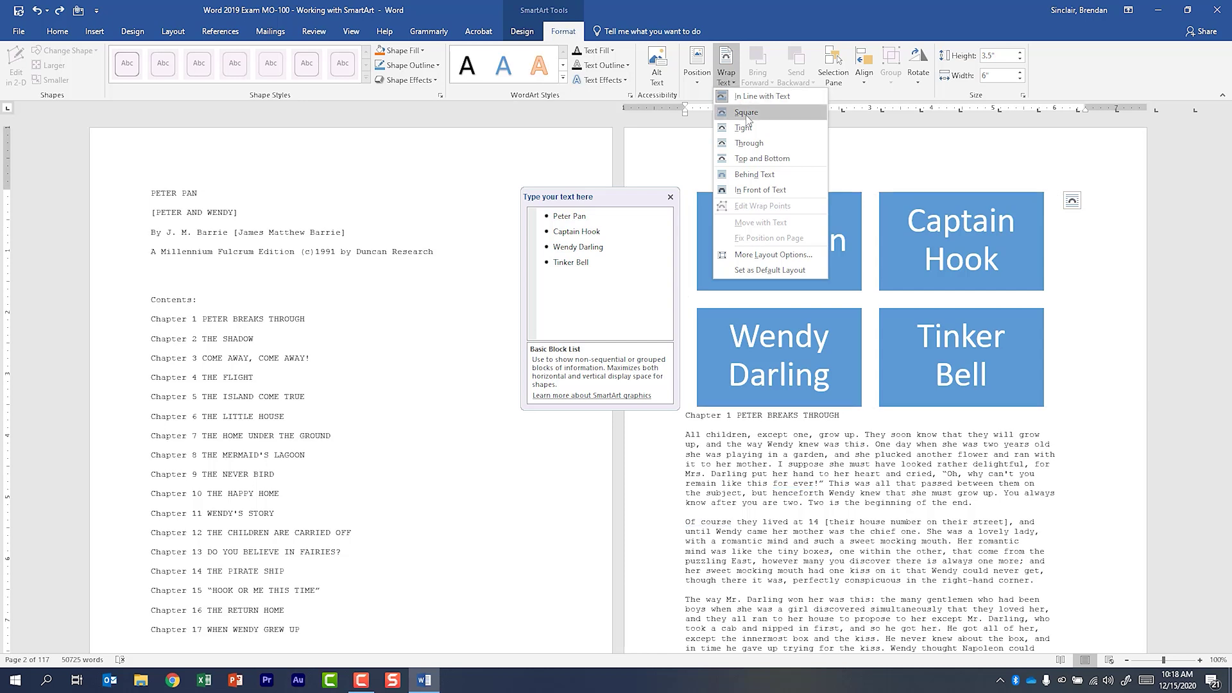
pyautogui.click(764, 158)
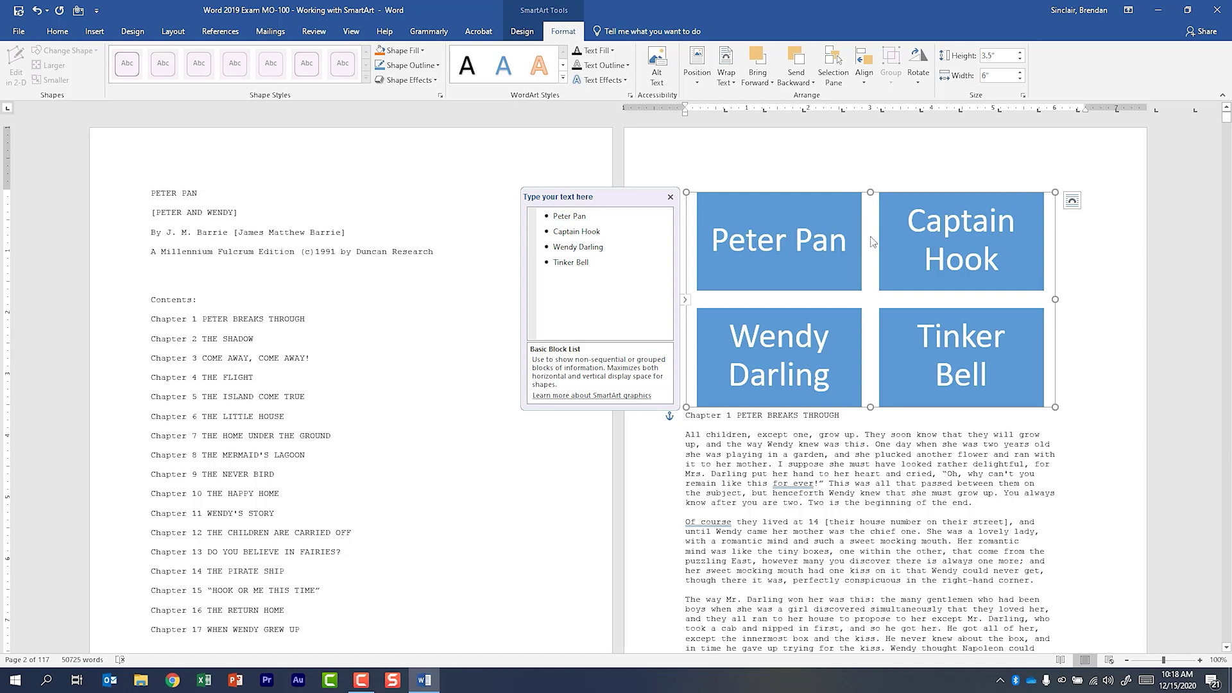
pyautogui.moveTo(876, 193); pyautogui.dragTo(881, 329)
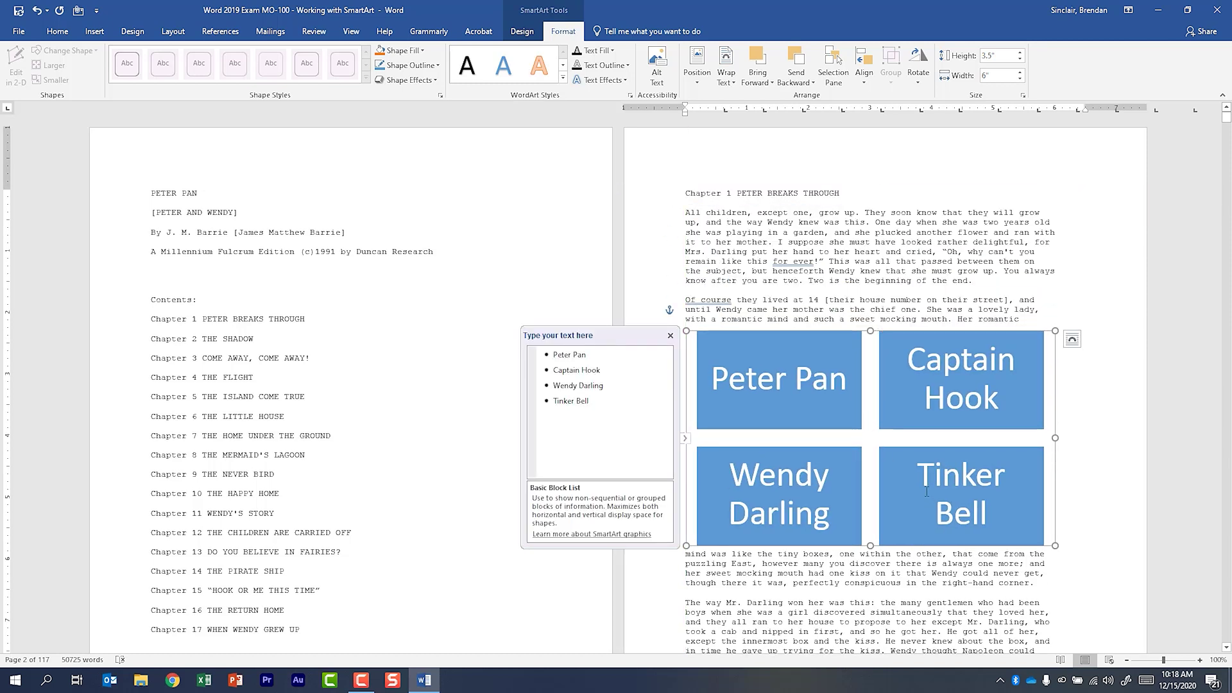
# Try Behind Text wrapping, undo it, and bring up the SmartArt Design settings
pyautogui.click(726, 77)
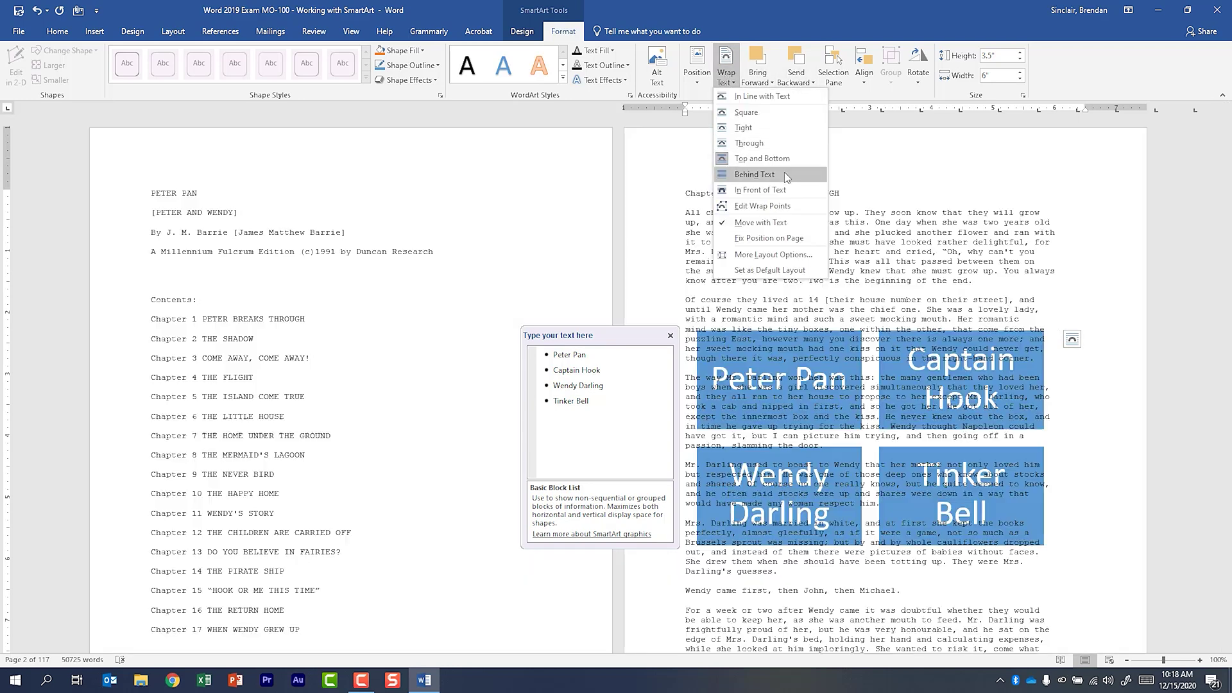
pyautogui.click(755, 174)
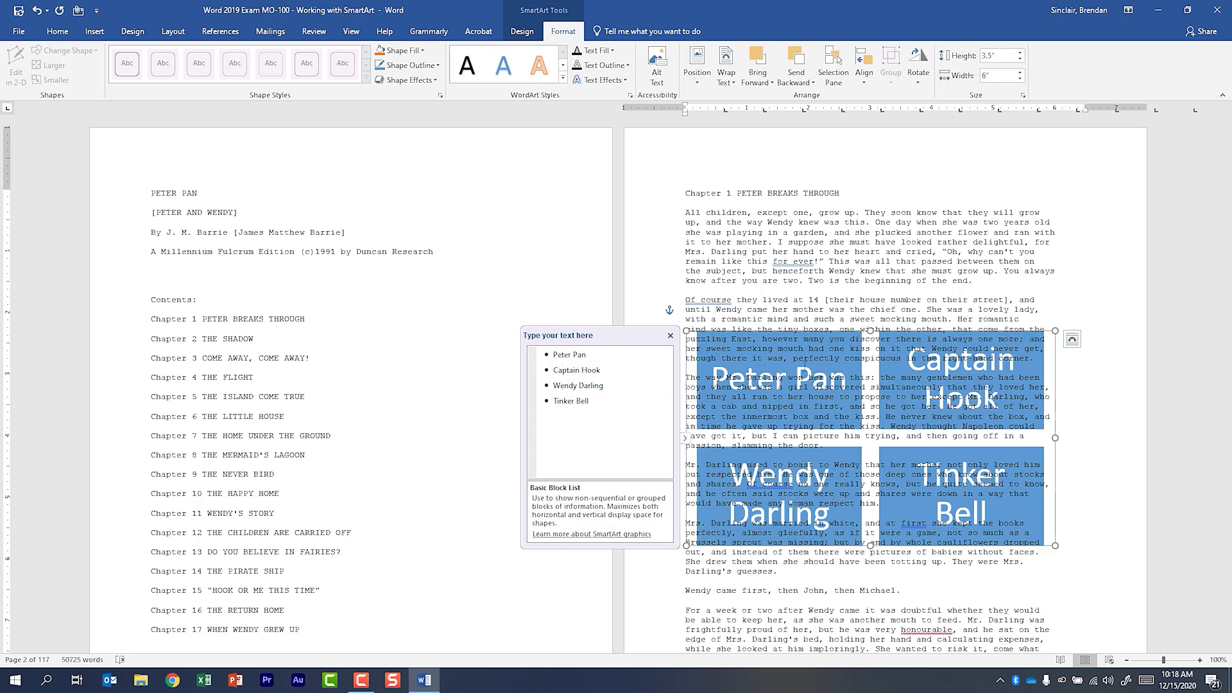
pyautogui.hotkey('ctrl', 'z')
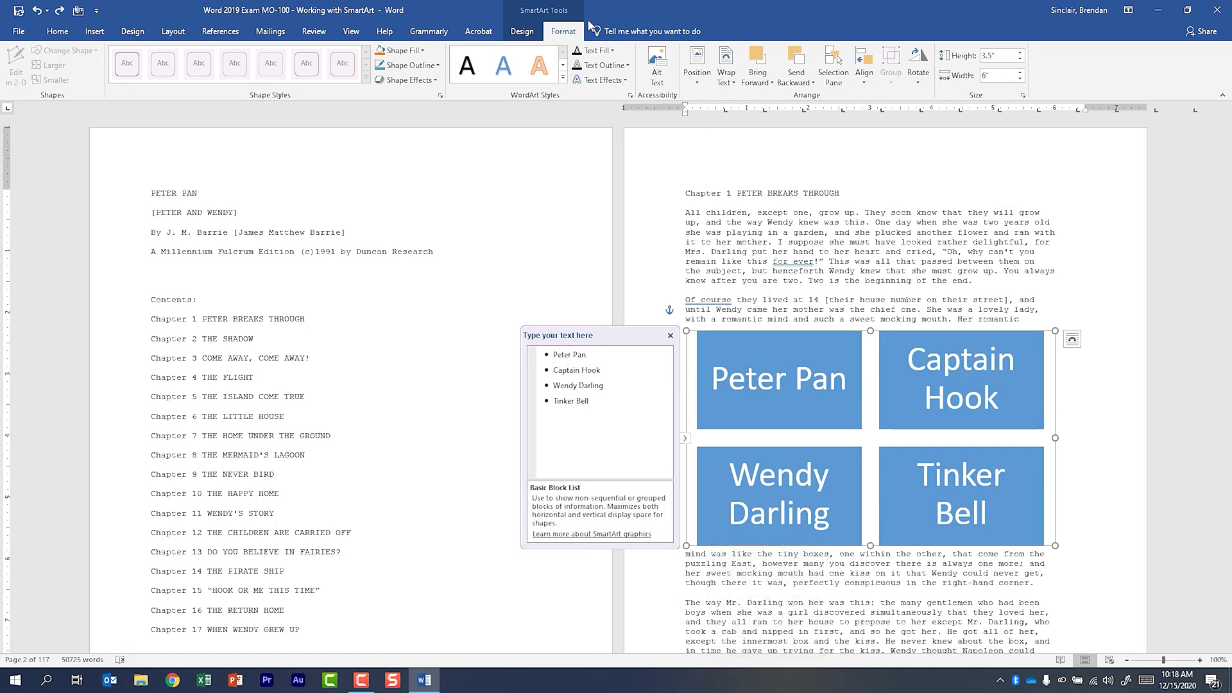
pyautogui.click(522, 31)
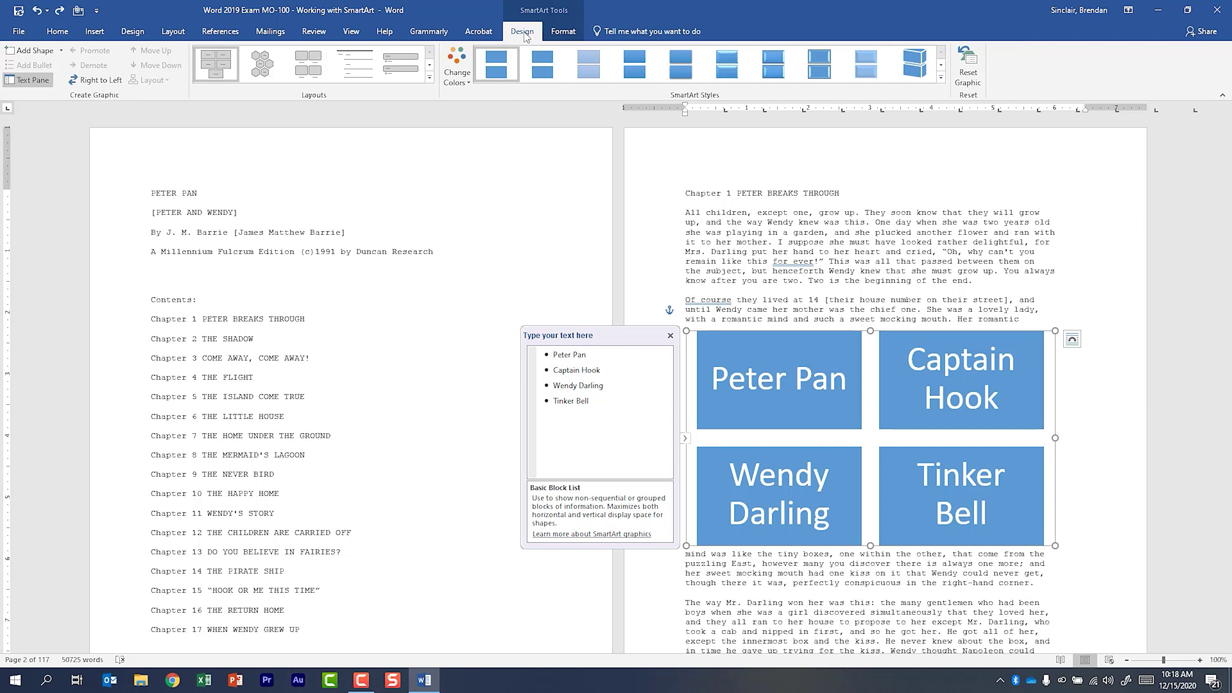
pyautogui.click(456, 80)
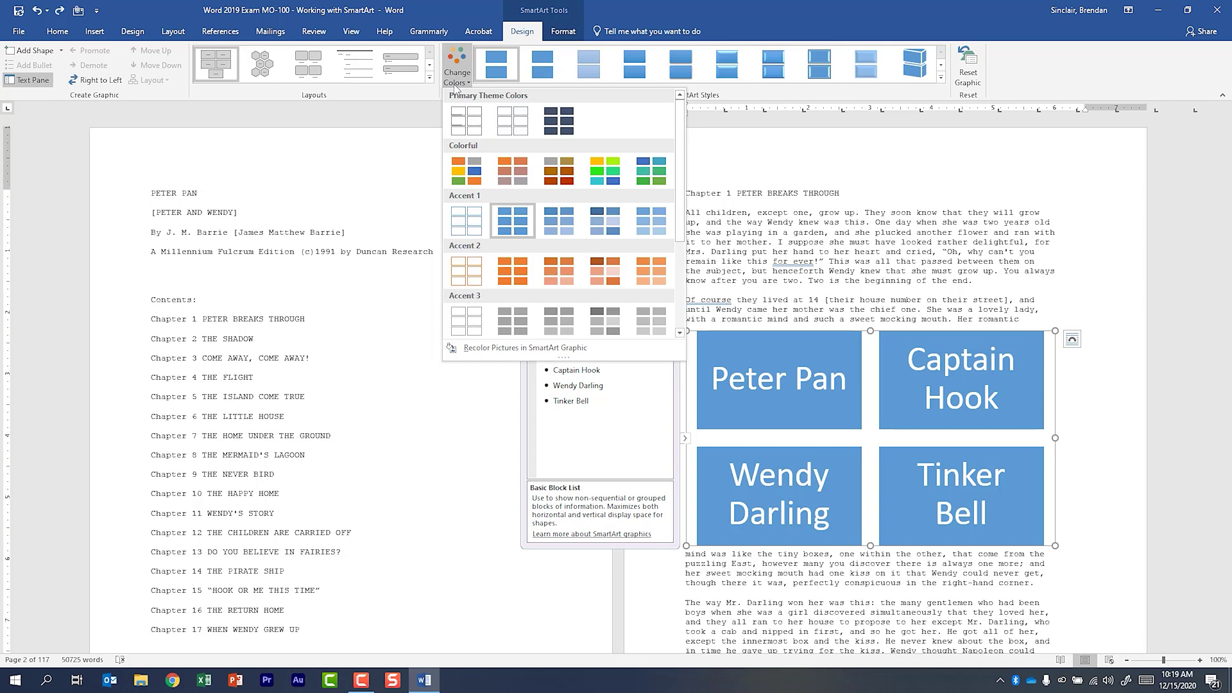
pyautogui.scroll(-3, 645, 152)
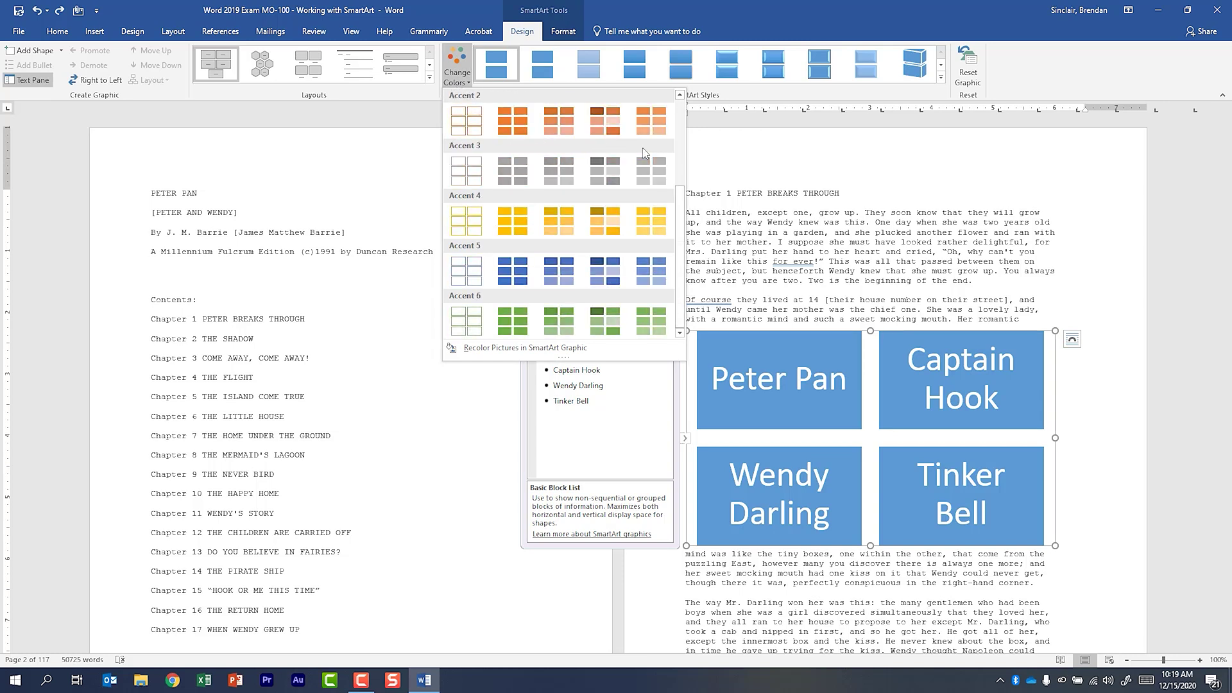
pyautogui.scroll(3, 645, 153)
pyautogui.scroll(-3, 645, 153)
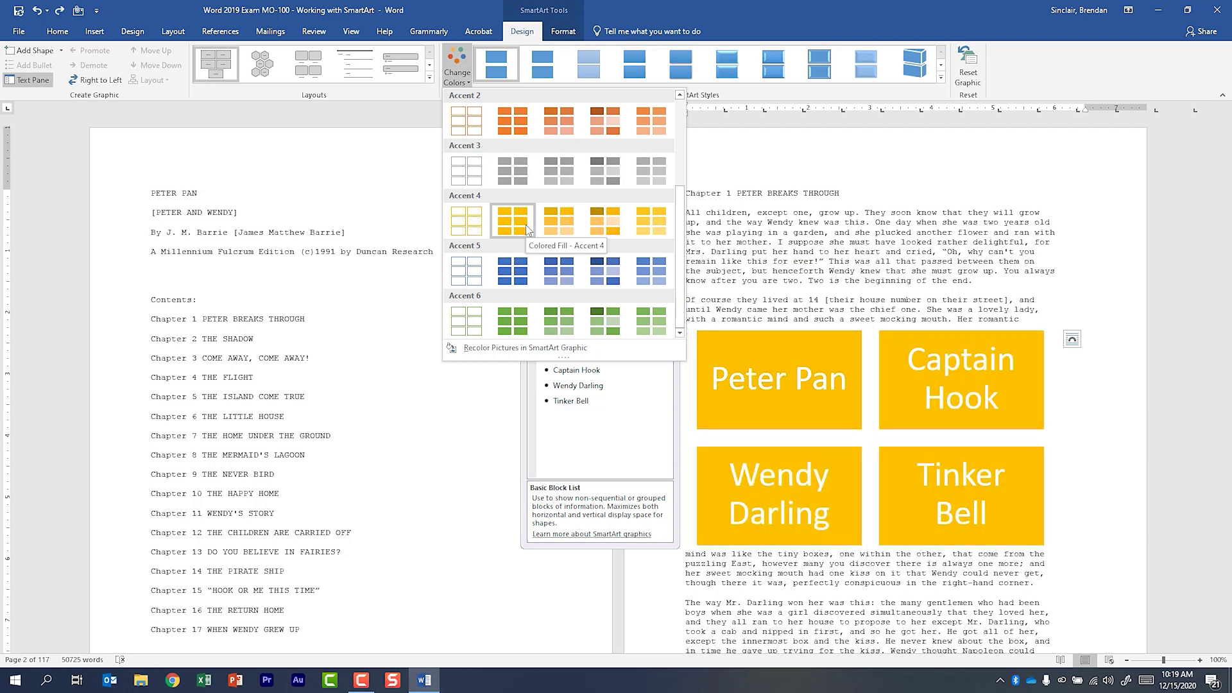
pyautogui.scroll(3, 526, 224)
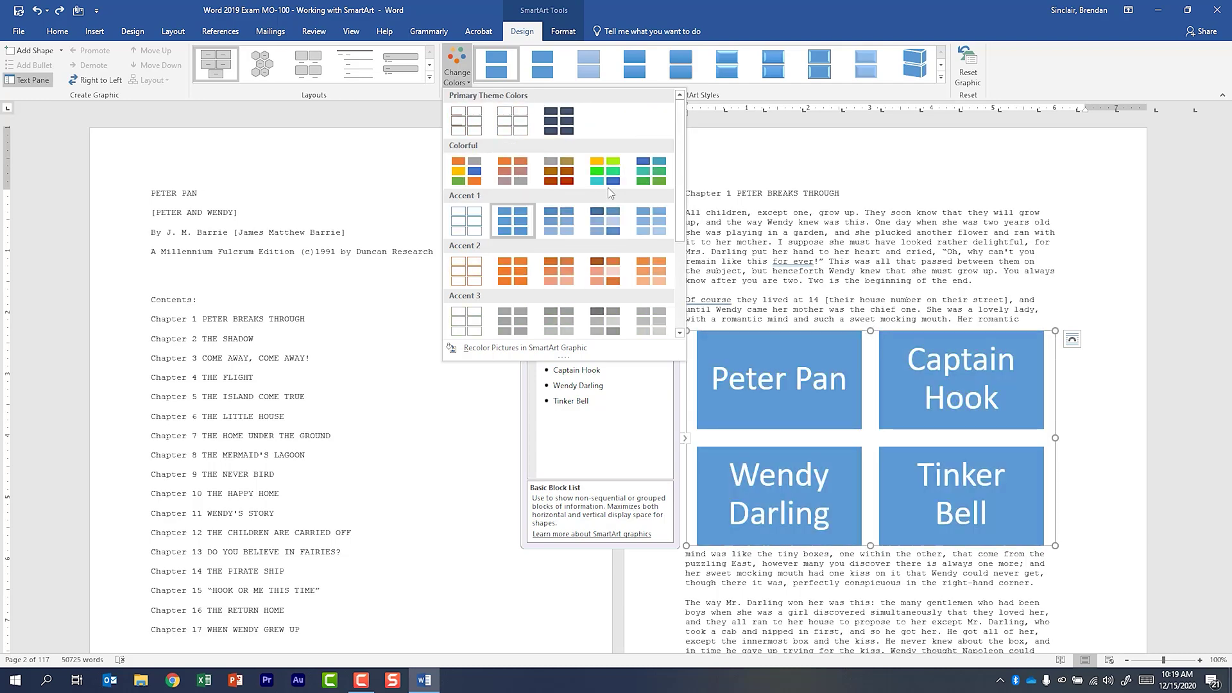
pyautogui.scroll(-3, 610, 195)
pyautogui.scroll(3, 610, 196)
pyautogui.press('Escape')
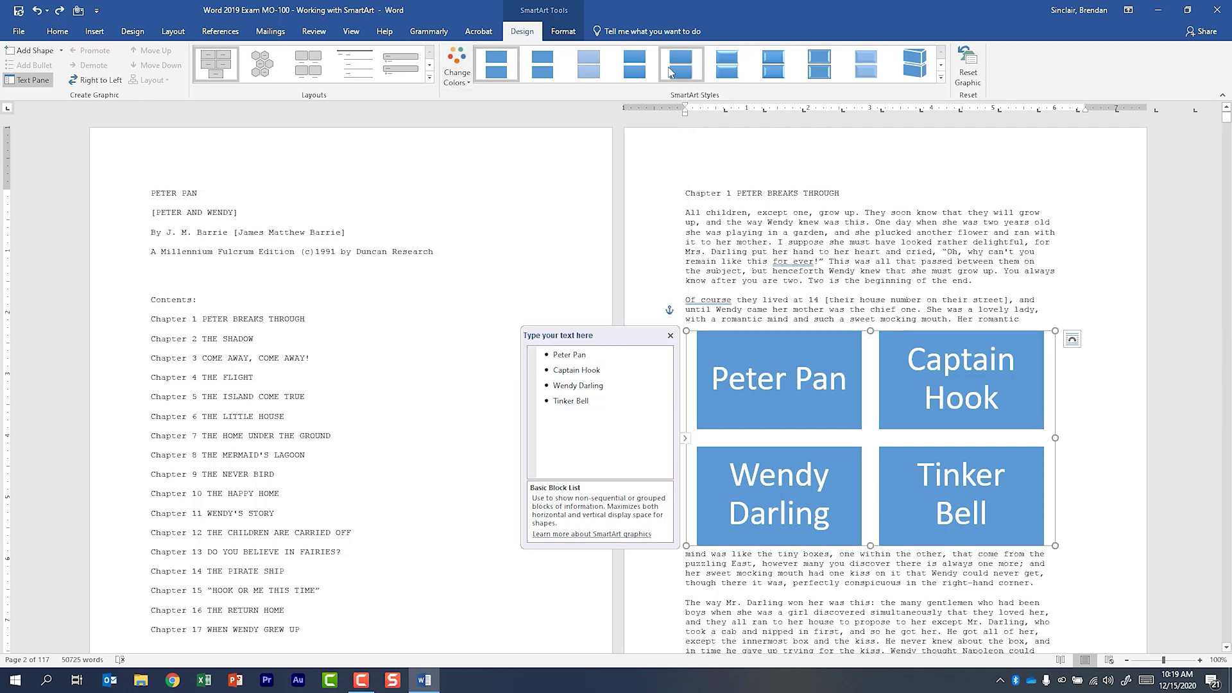
# Expand the SmartArt Styles gallery to reveal all styles, including the 3-D options
pyautogui.click(942, 78)
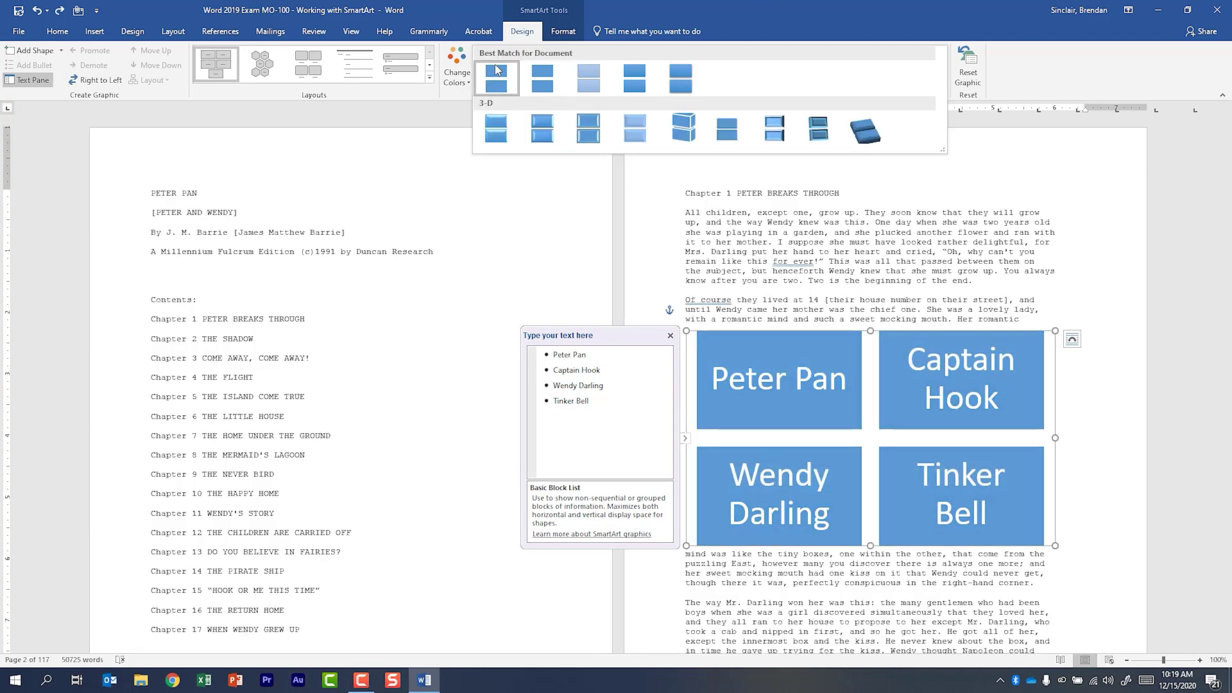